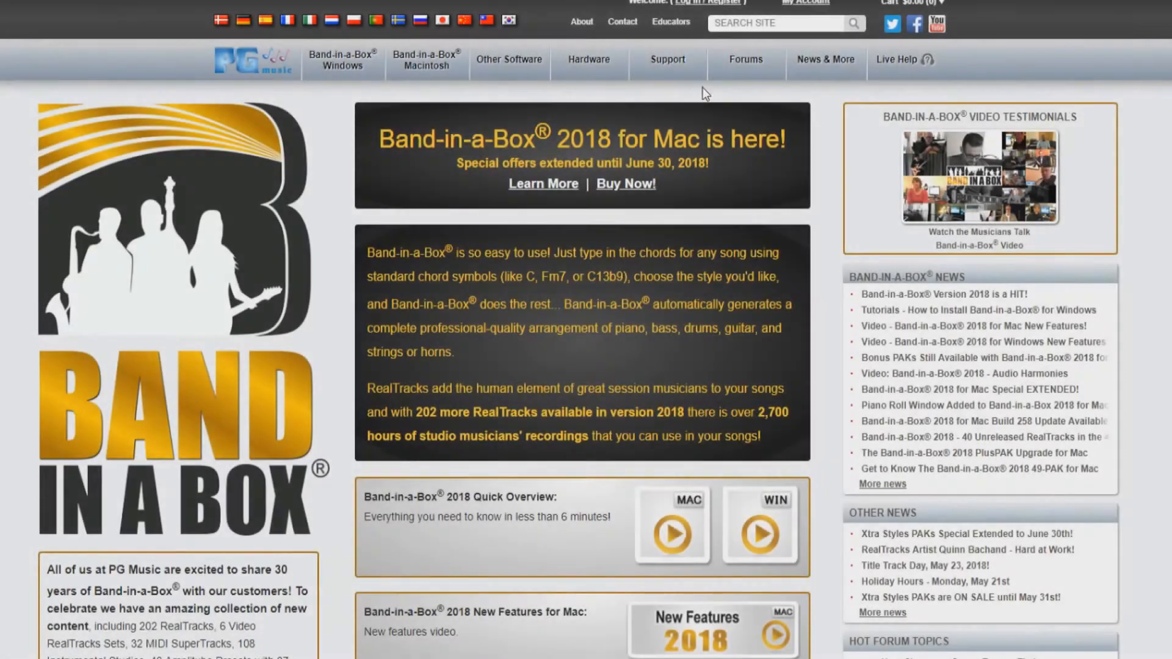
Go to PG Music's Support video tutorials and list the Band-in-a-Box (Mac) Setup videos
left_click(676, 65)
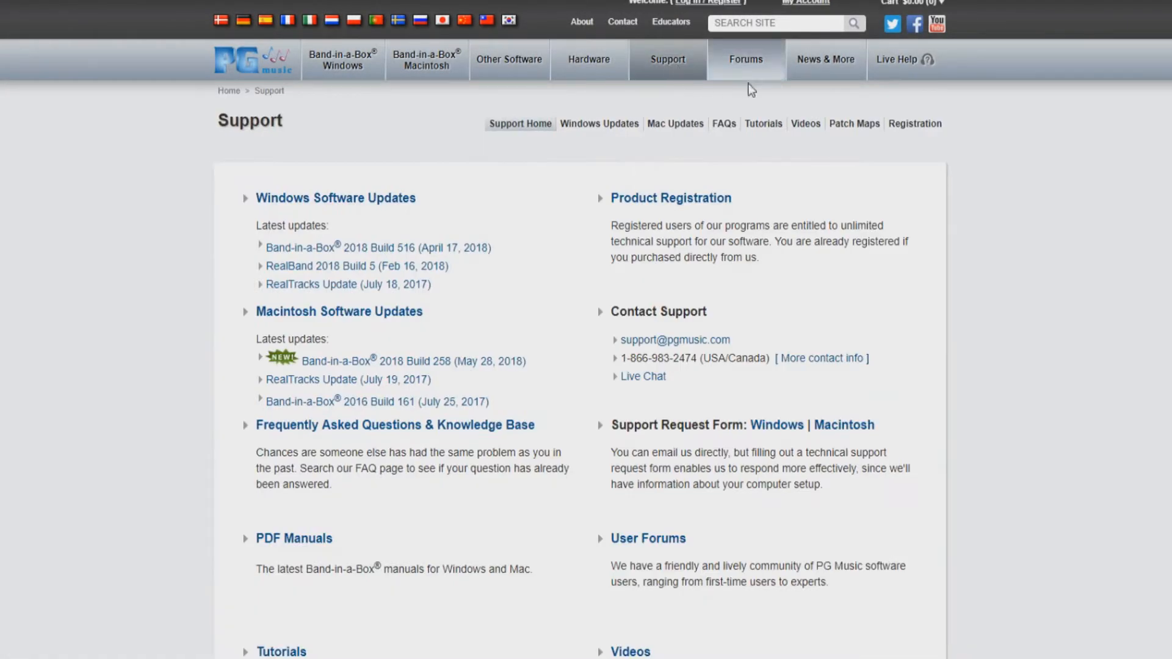
left_click(802, 124)
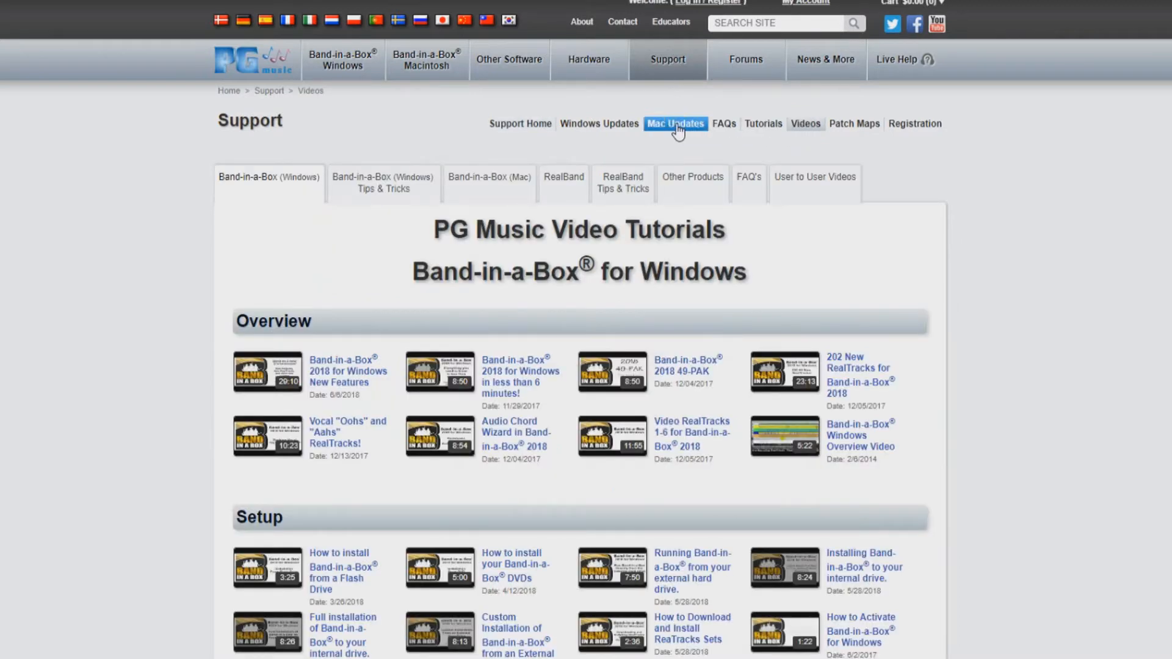
left_click(499, 179)
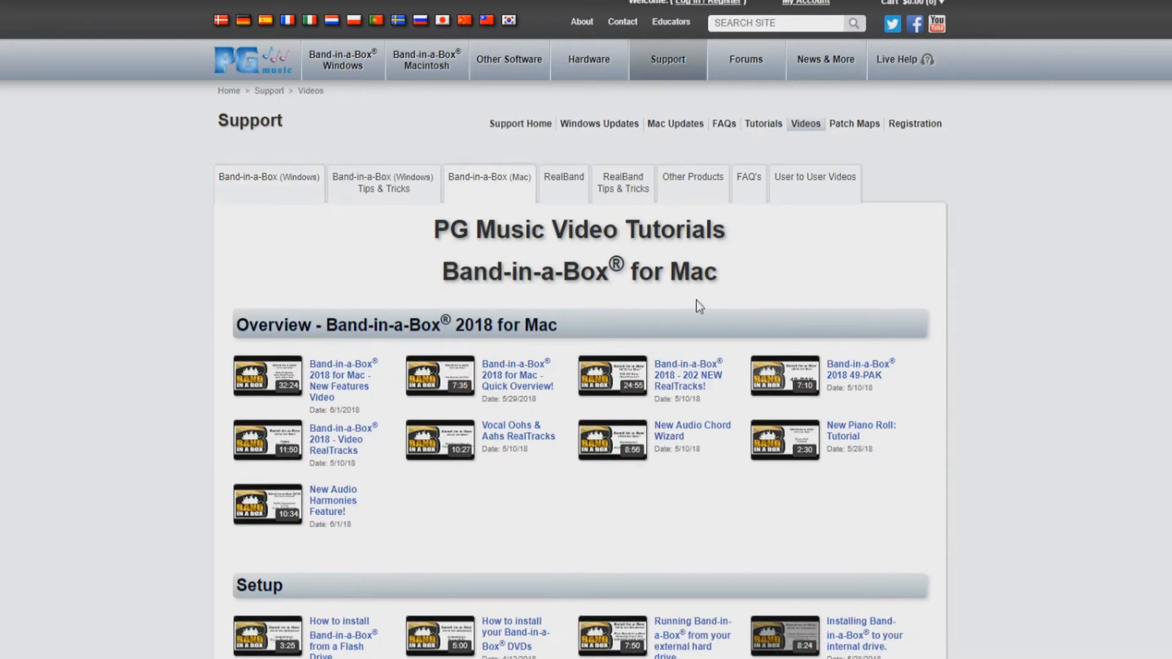
scroll(1041, 368, "down", 5)
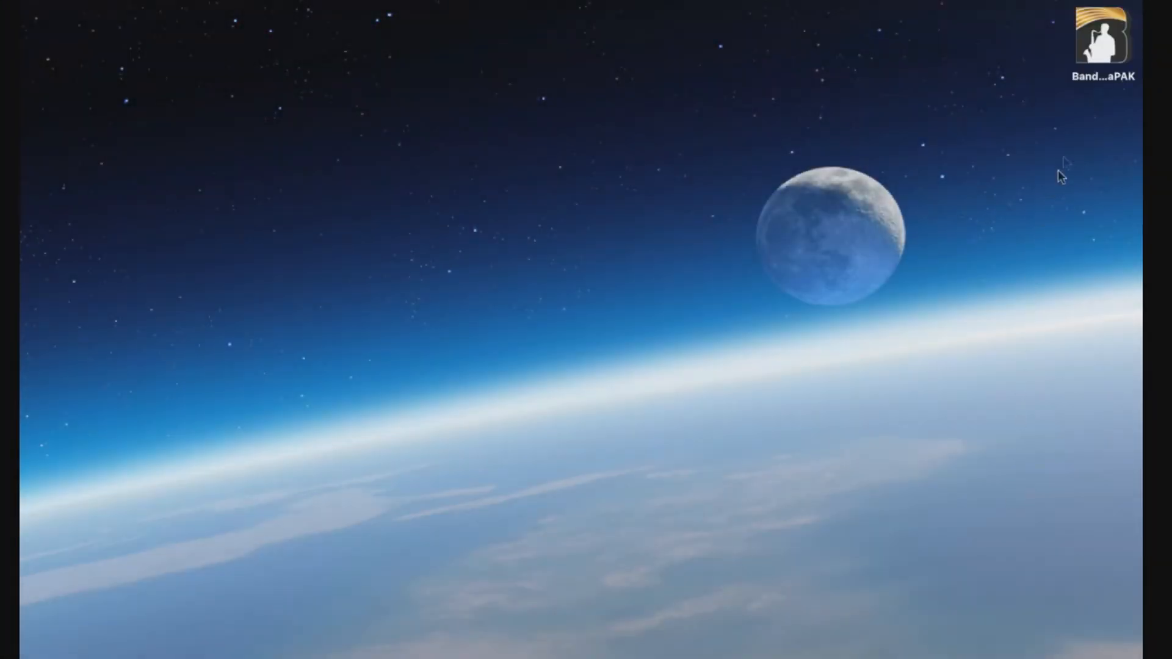
Open the UltraPAK drive and browse its Applications/Band-in-a-Box and PDF Manuals folders
double_click(1101, 57)
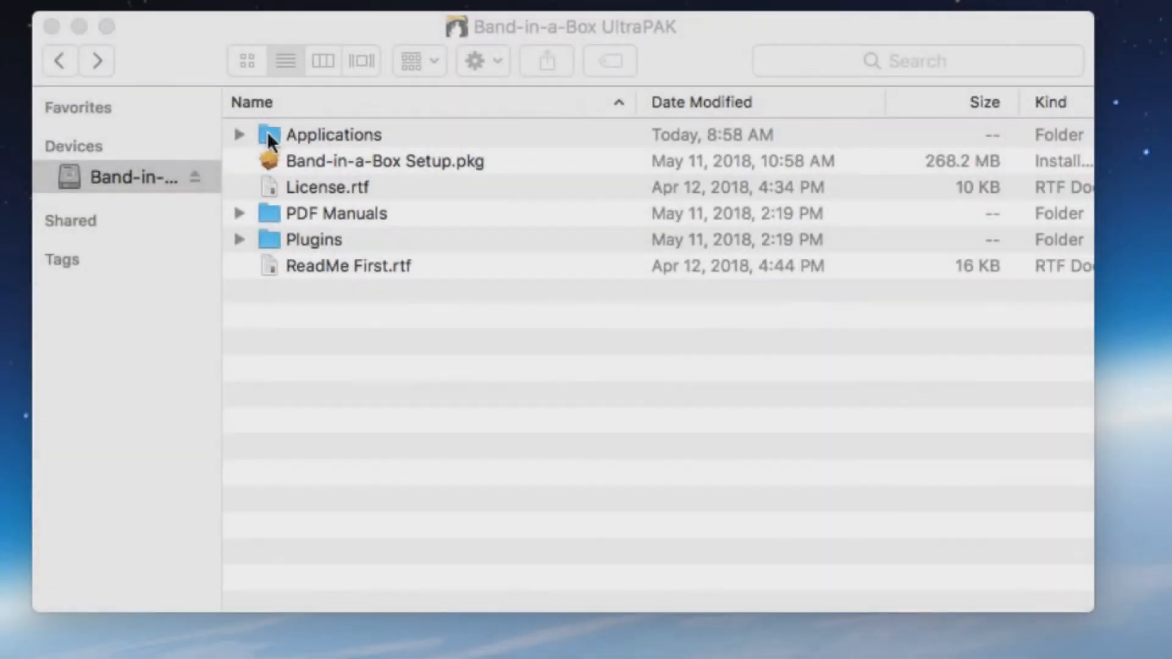
double_click(268, 134)
double_click(268, 134)
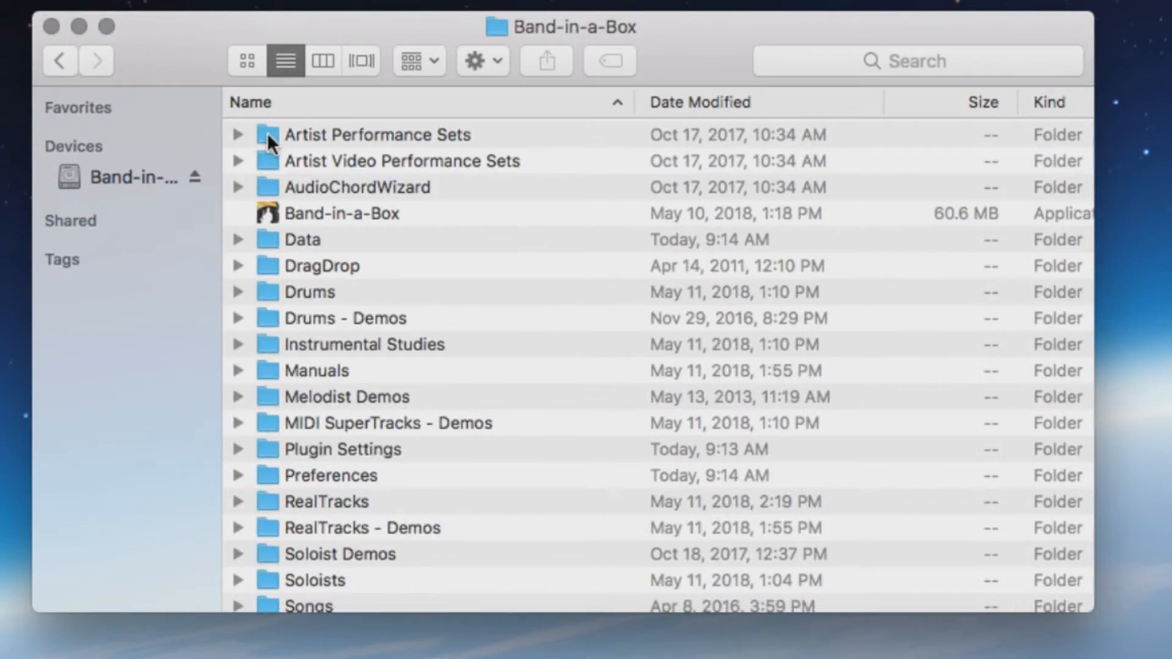
scroll(266, 133, "down", 5)
scroll(268, 135, "up", 5)
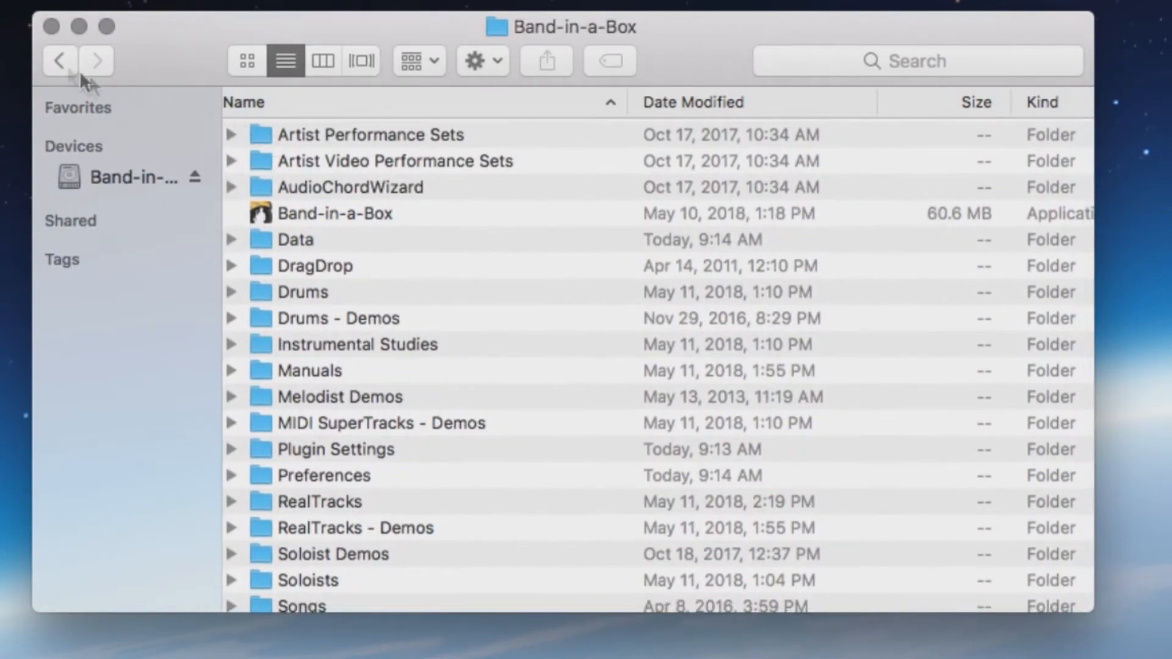
left_click(57, 58)
left_click(56, 58)
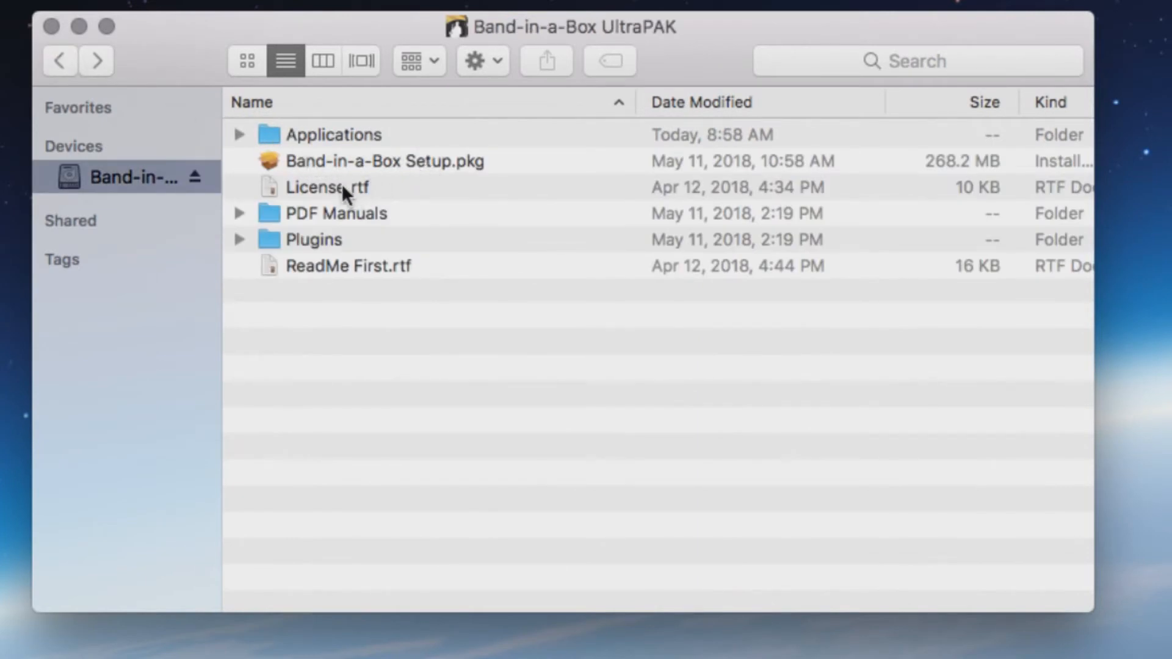
double_click(326, 210)
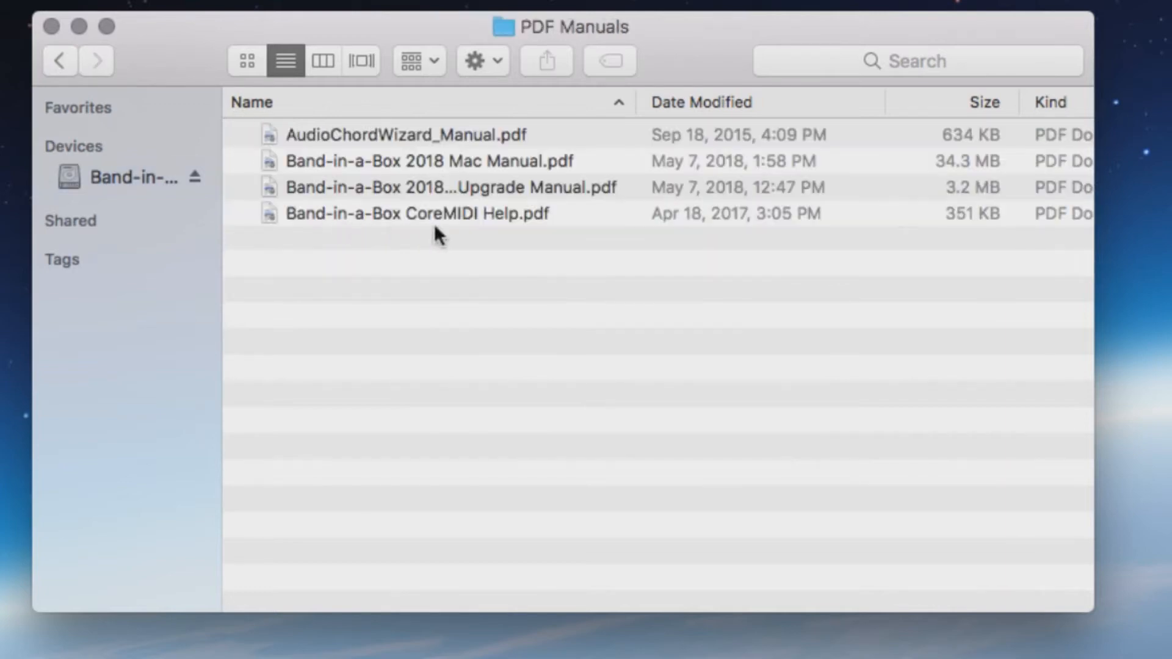
left_click(59, 59)
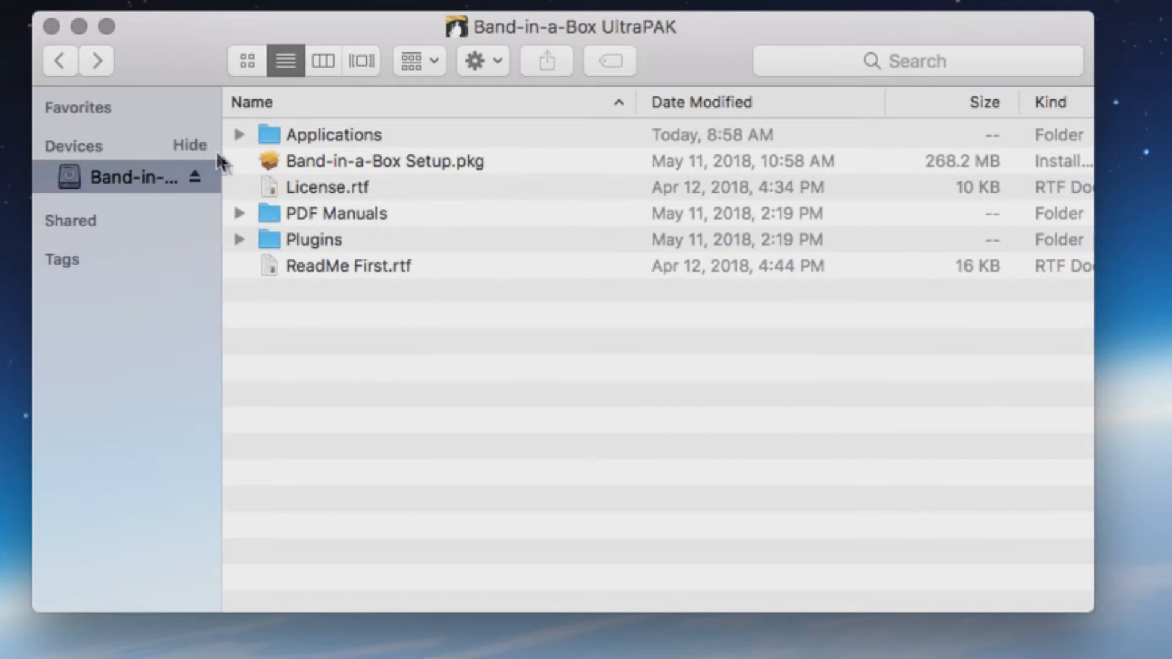
Inspect Plugins > Data's Sforzando and AmpliTube folders, then return to the drive's top level
double_click(269, 239)
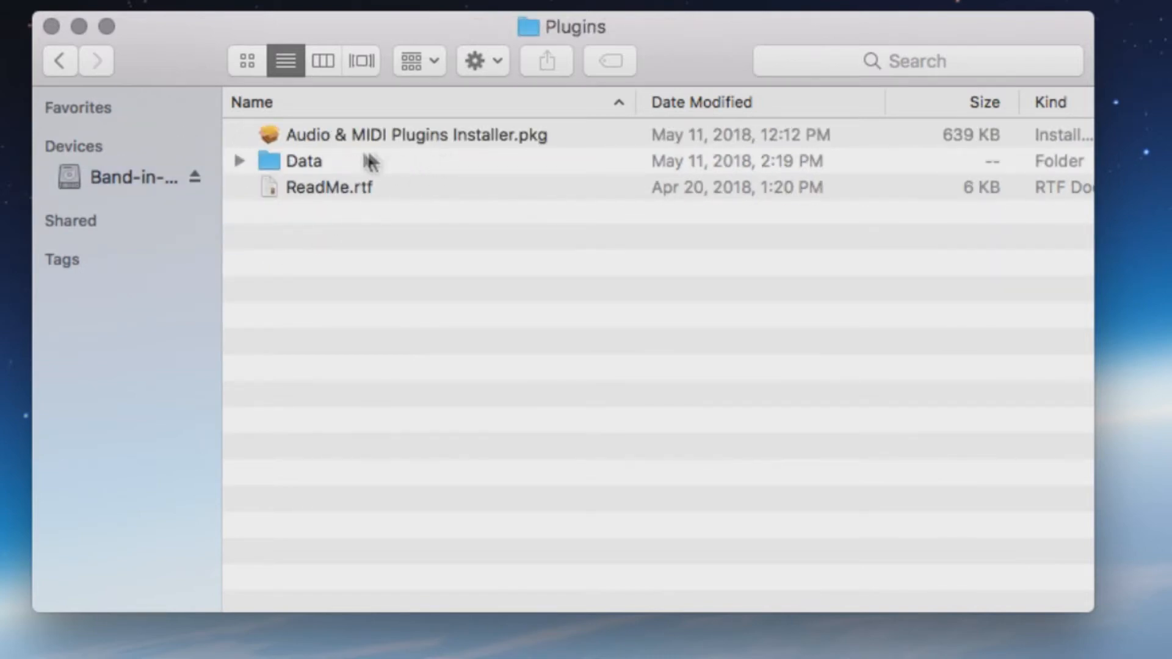
double_click(303, 160)
left_click(245, 160)
left_click(245, 160)
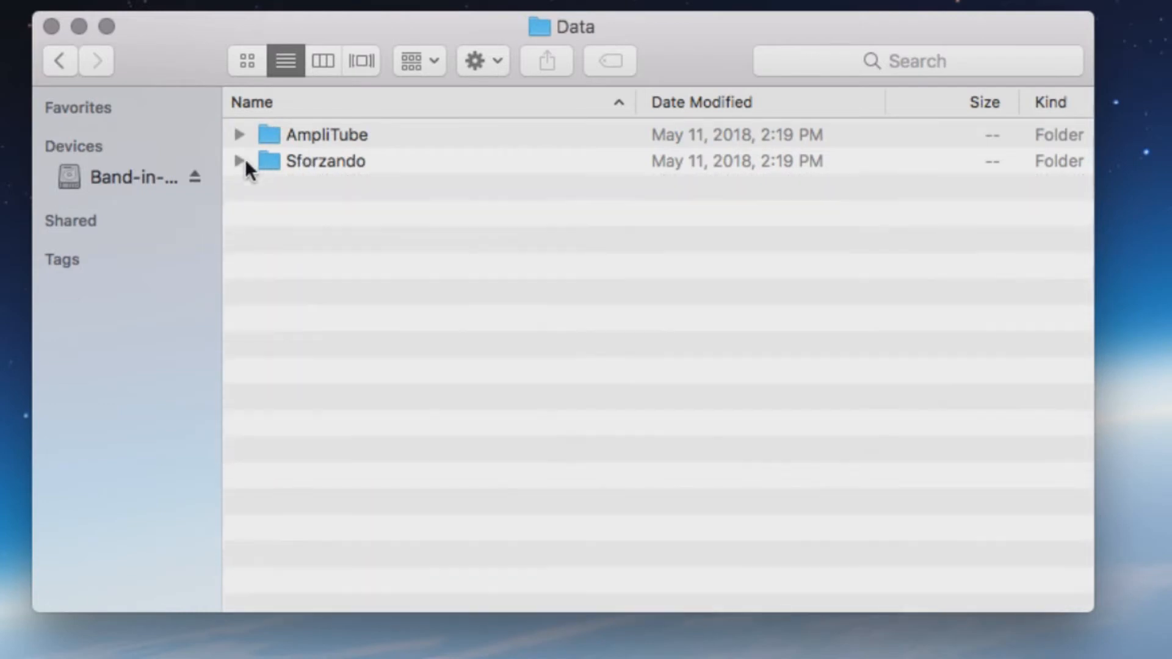
left_click(240, 134)
left_click(240, 134)
left_click(59, 60)
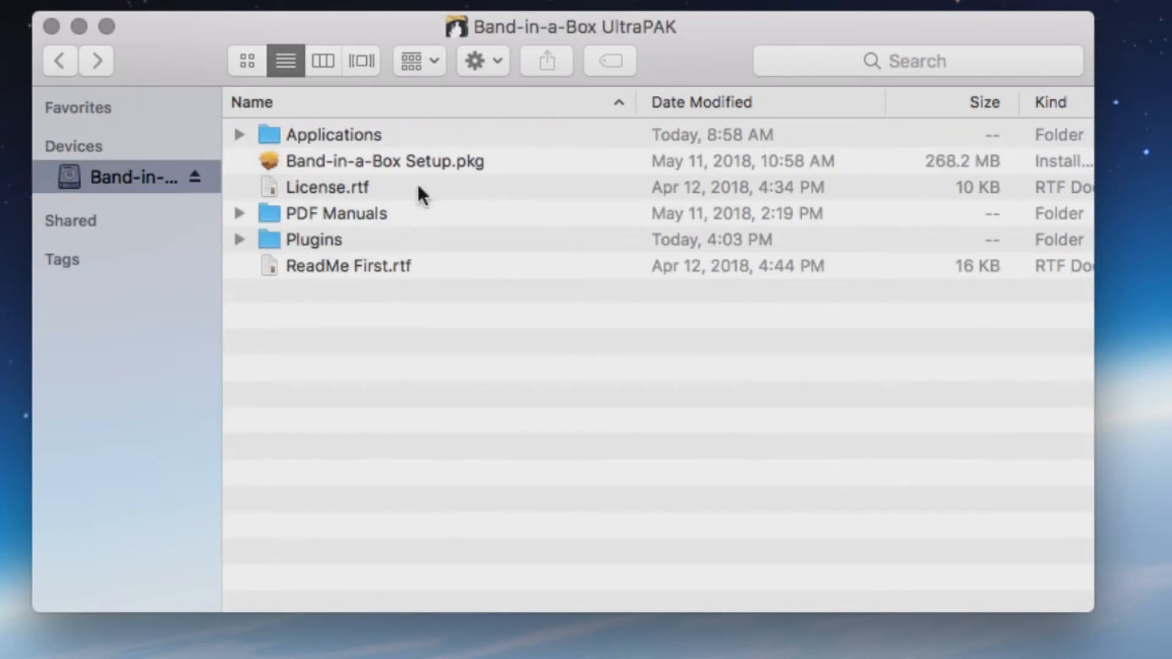
Launch Band-in-a-Box Setup.pkg and read through the Introduction and Read Me pages
double_click(401, 157)
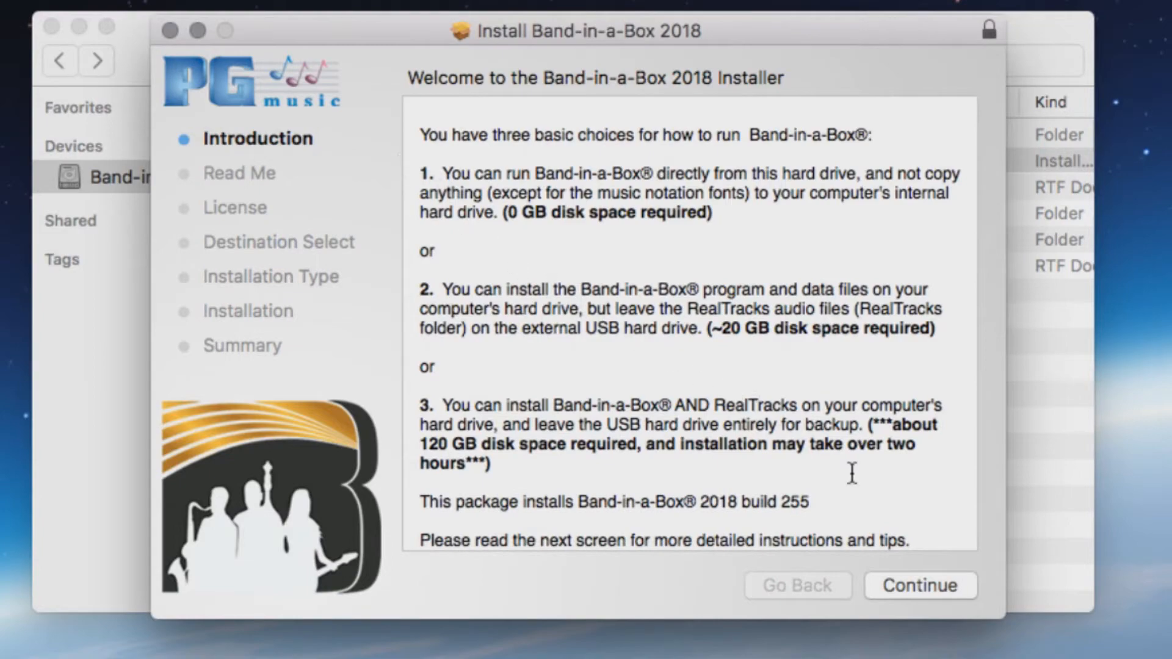
left_click(914, 589)
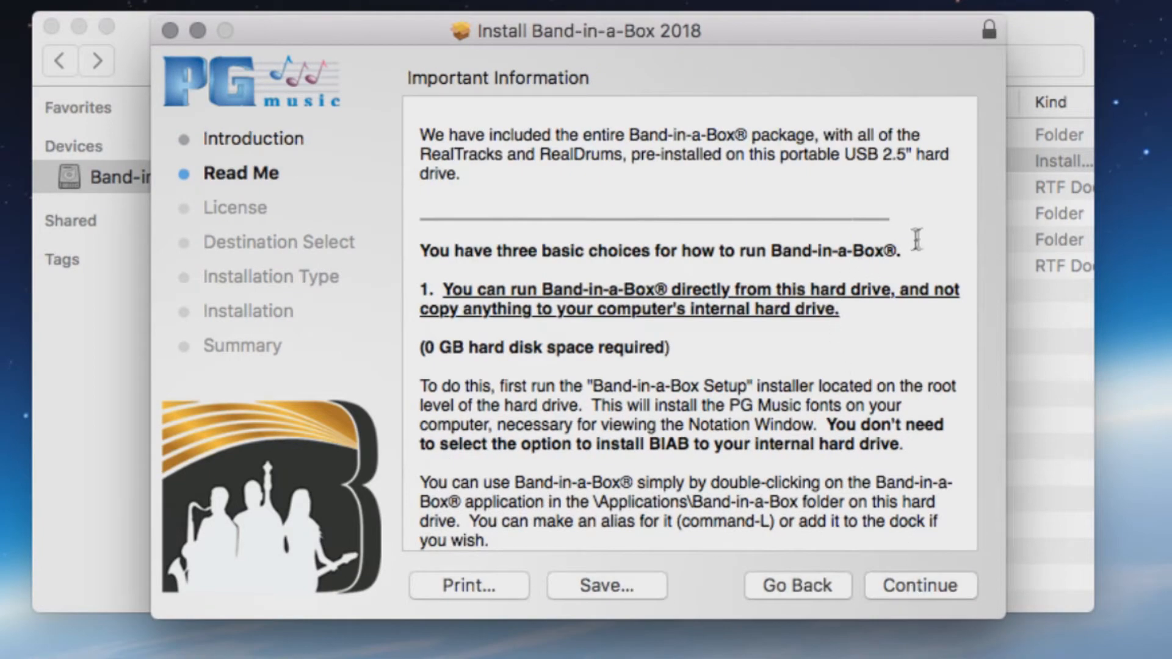
scroll(913, 241, "down", 10)
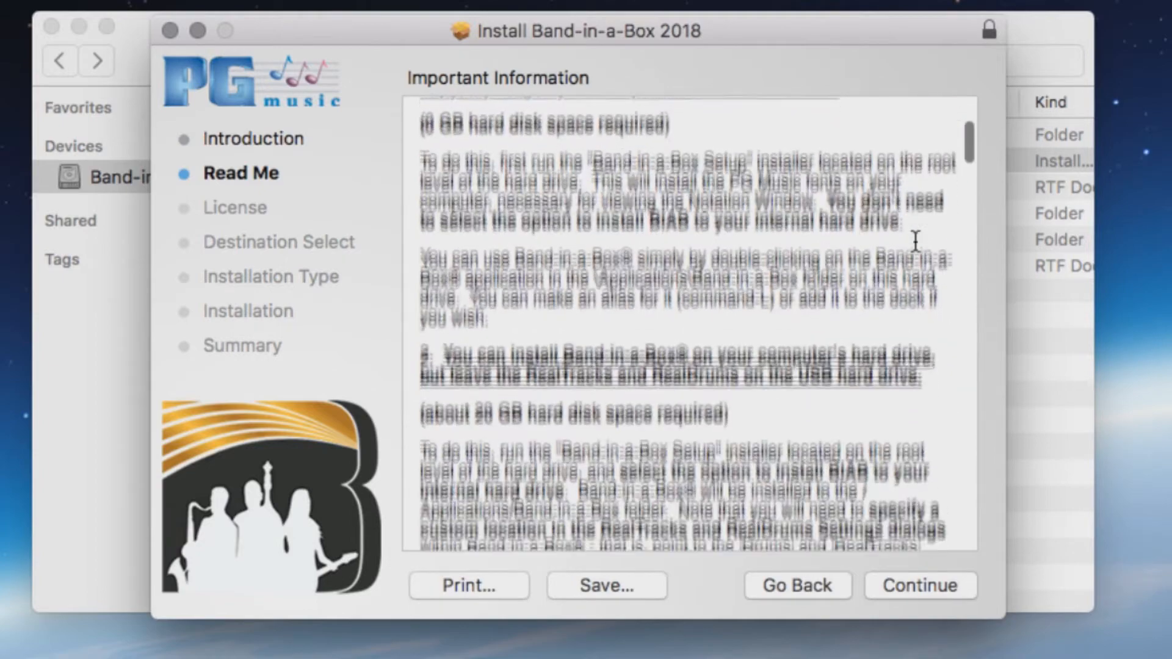
scroll(915, 241, "down", 5)
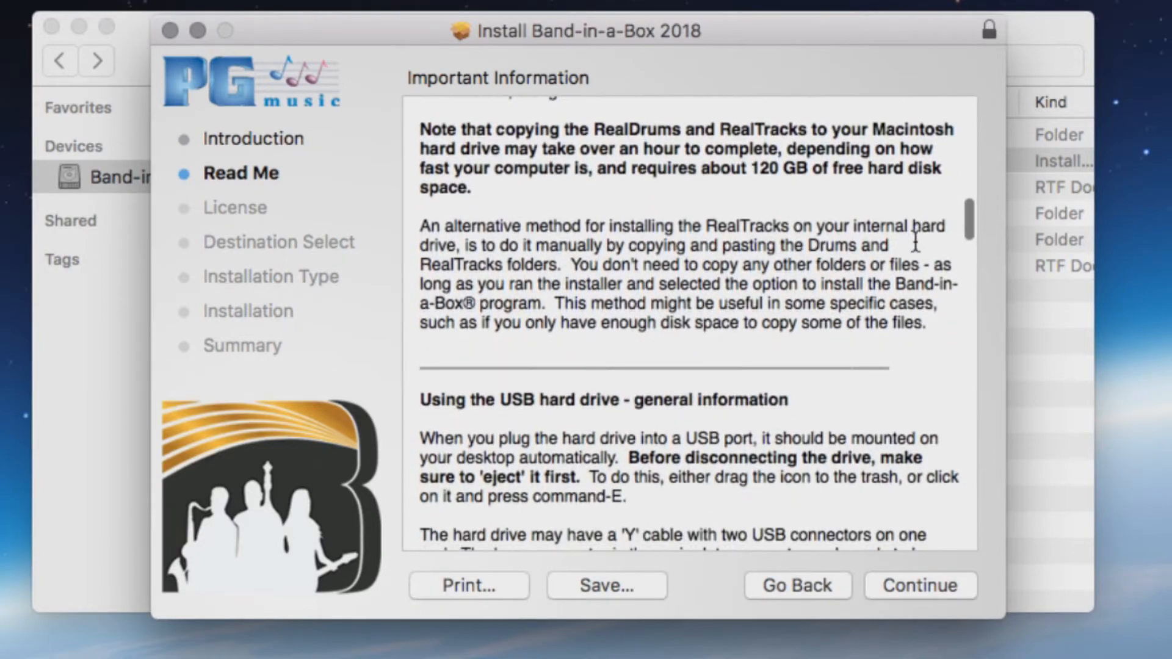
scroll(915, 241, "down", 6)
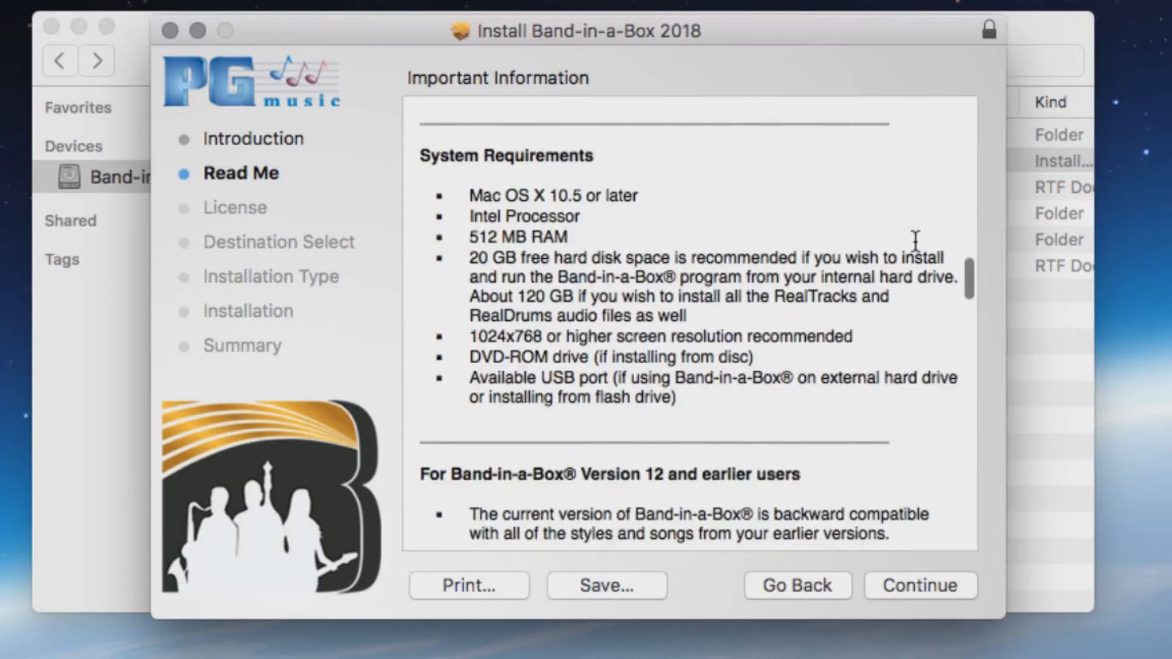
scroll(915, 241, "down", 8)
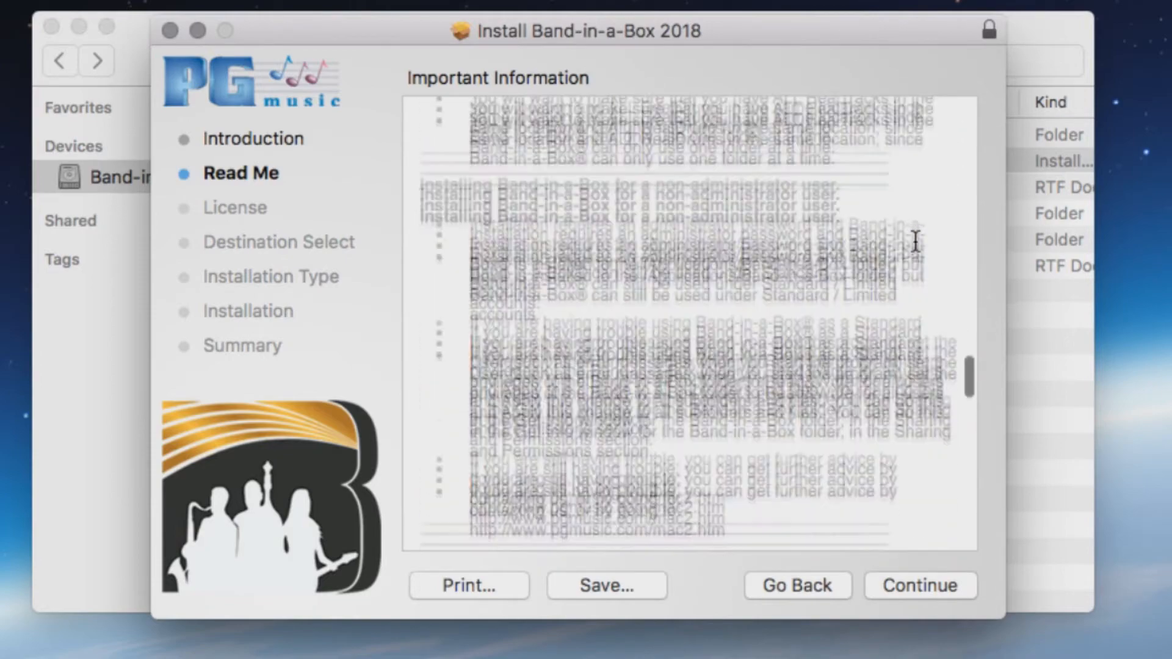
scroll(915, 241, "down", 10)
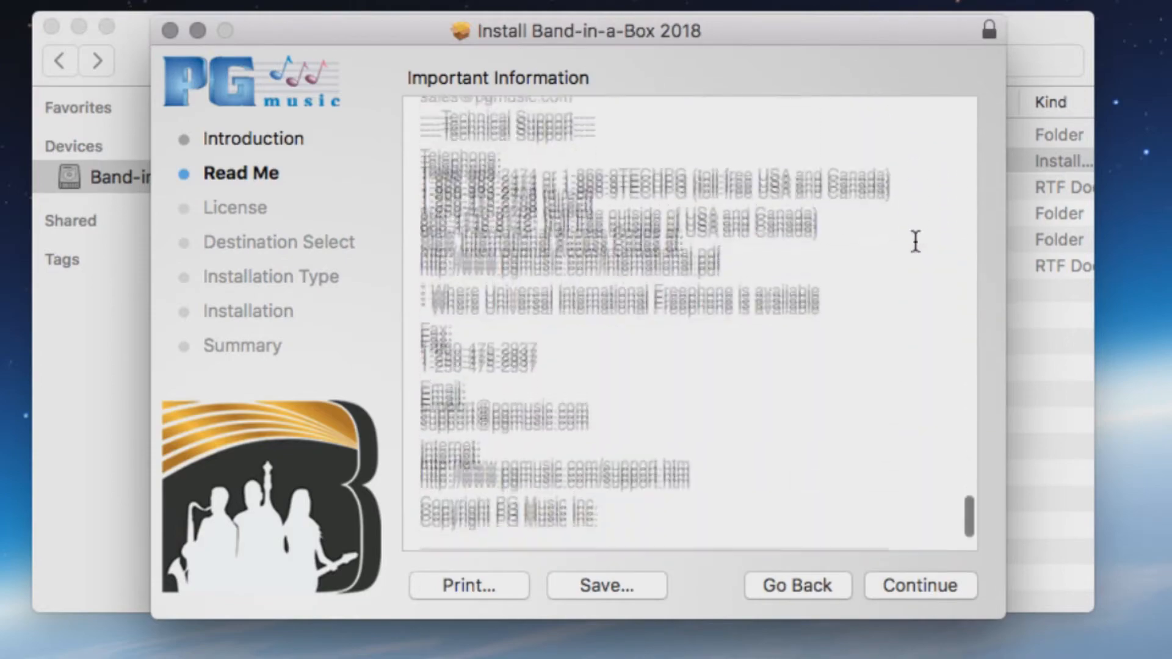
Scroll through the license agreement and continue to the agreement prompt
left_click(916, 584)
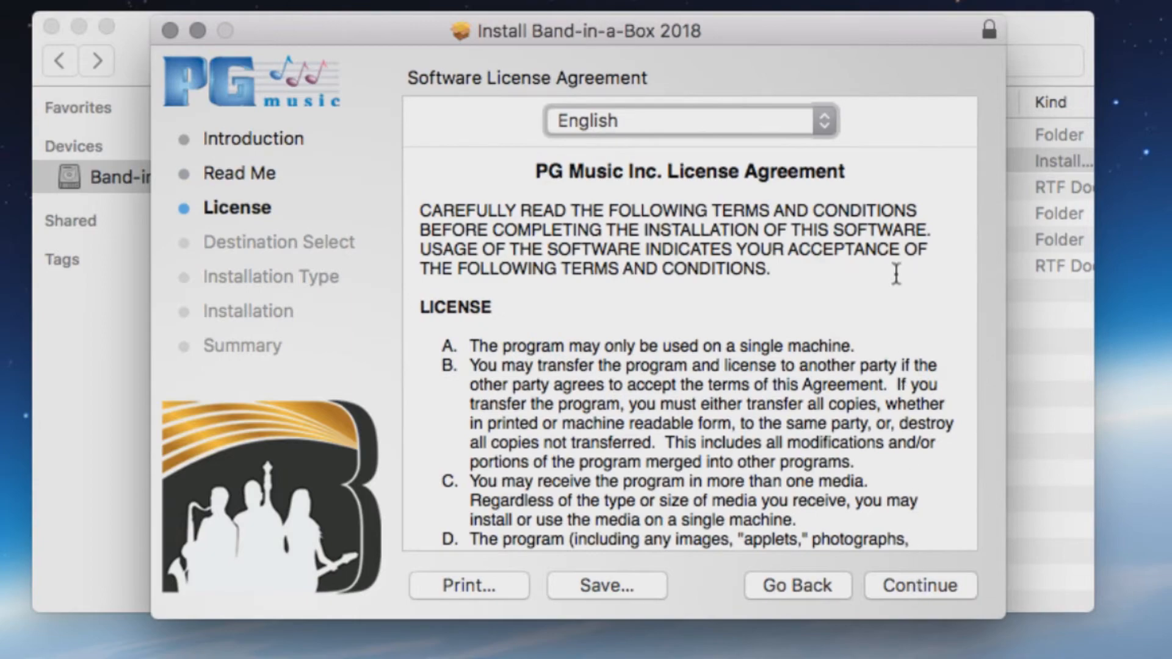
scroll(894, 270, "down", 10)
scroll(894, 270, "down", 6)
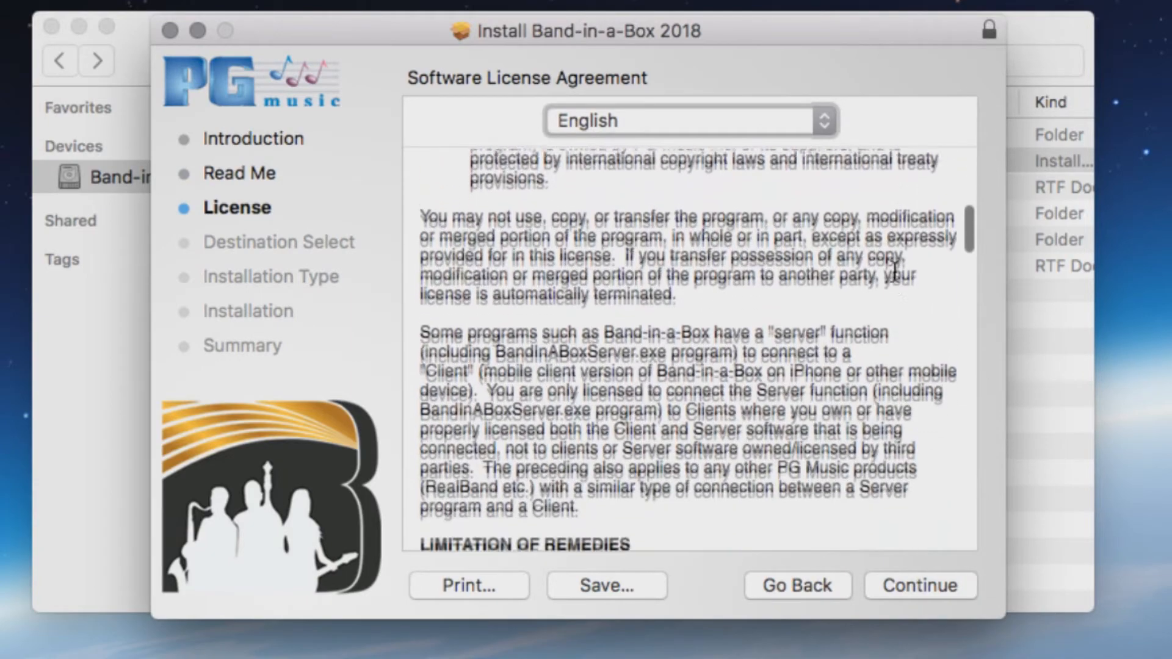
left_click(931, 588)
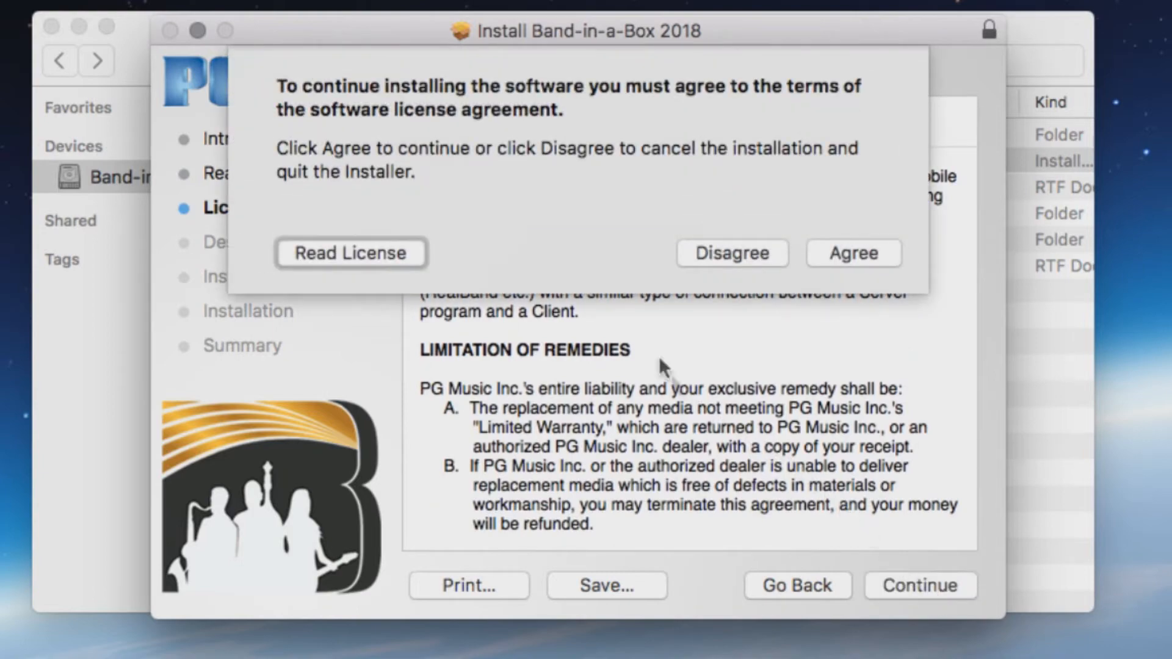
Agree to the license, skip MIDI & Audio Plugins, and reach the 700 KB Standard Install page
left_click(844, 261)
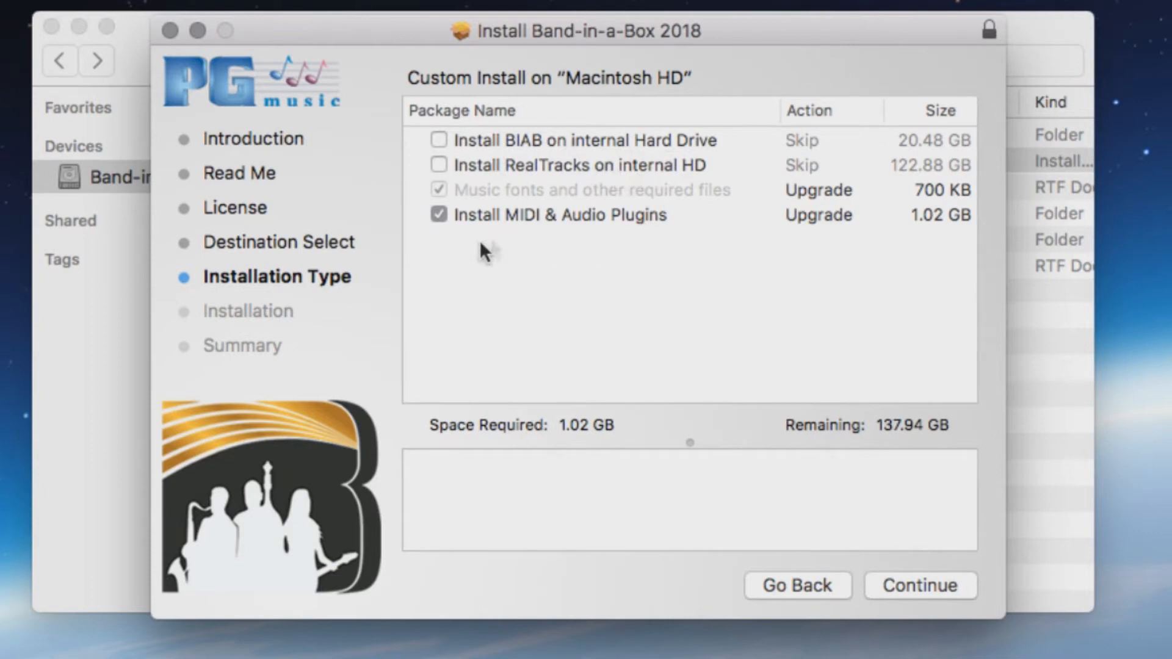
left_click(438, 209)
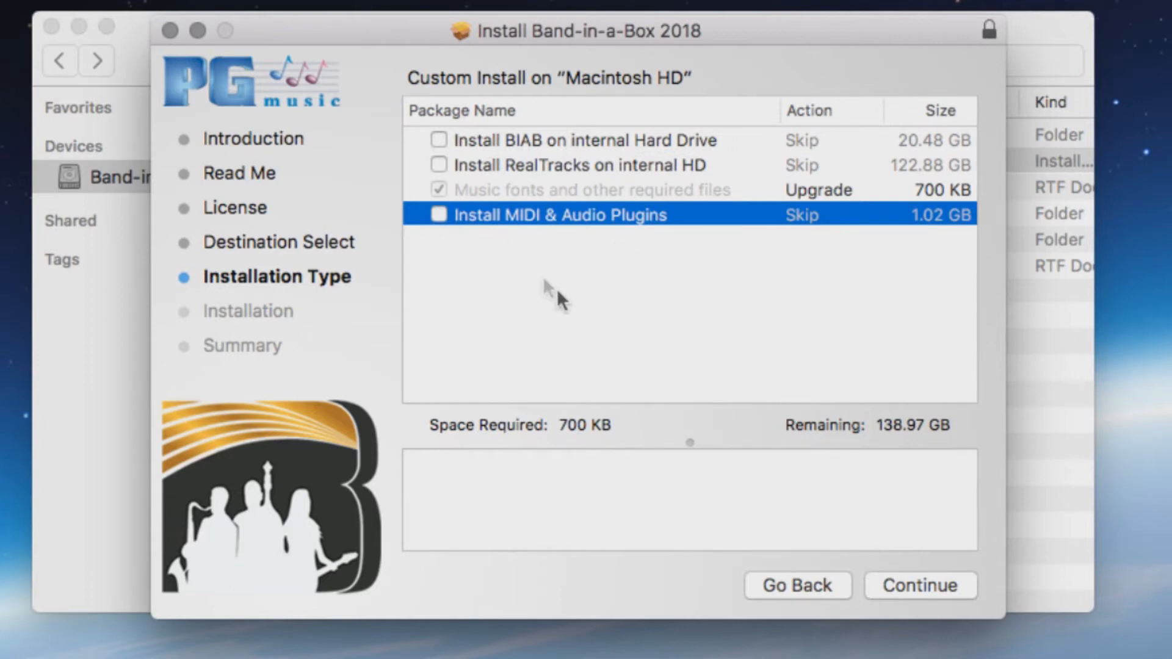
left_click(439, 213)
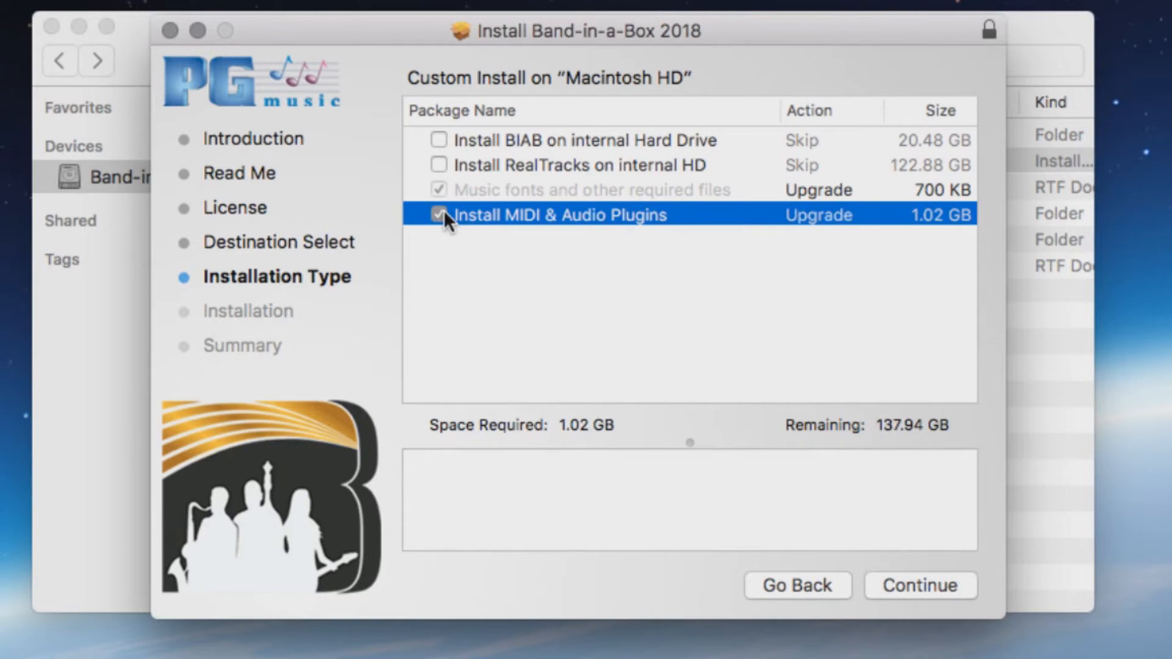
left_click(443, 212)
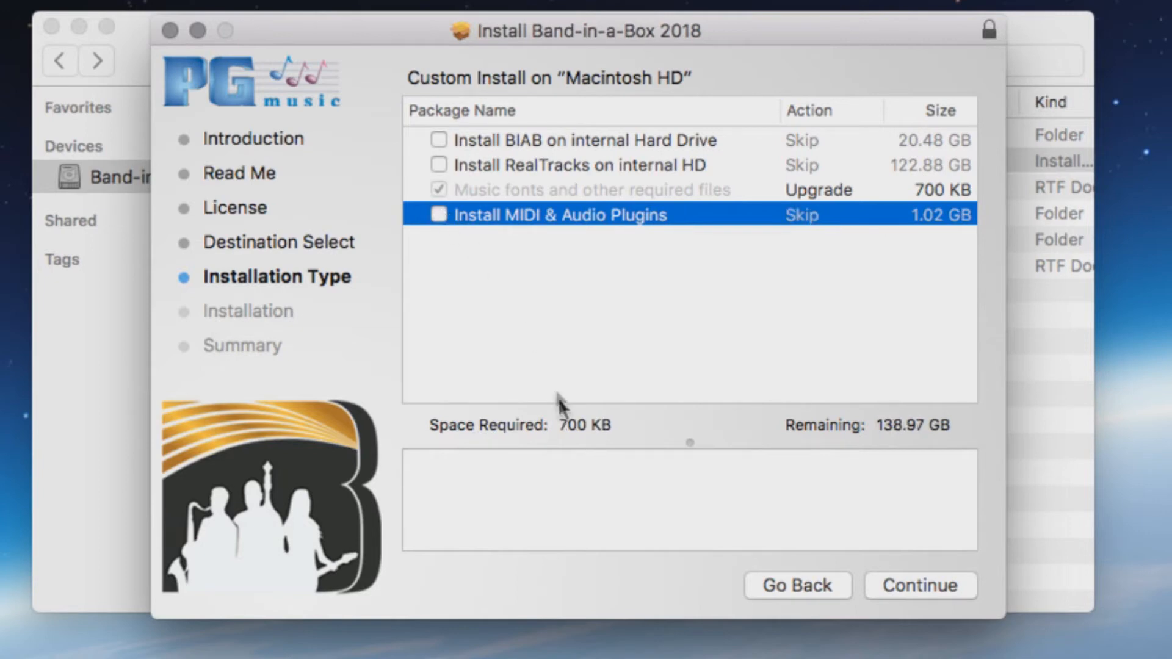
left_click(940, 588)
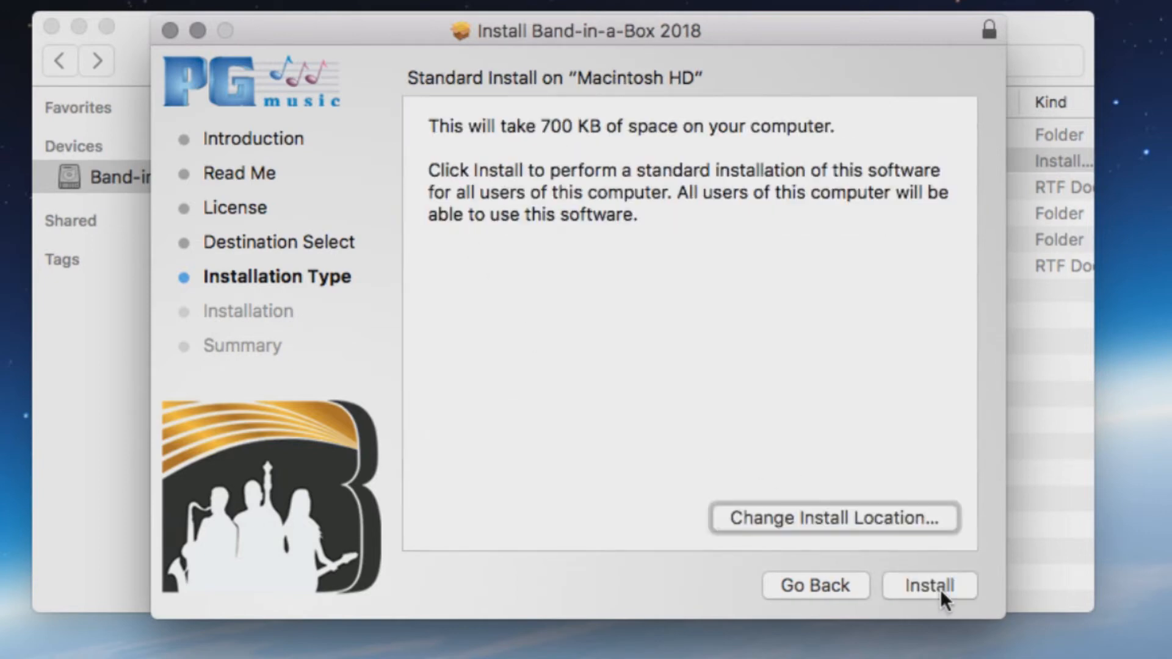
Install, then launch Band-in-a-Box from Applications > Band-in-a-Box on the UltraPAK drive
left_click(918, 578)
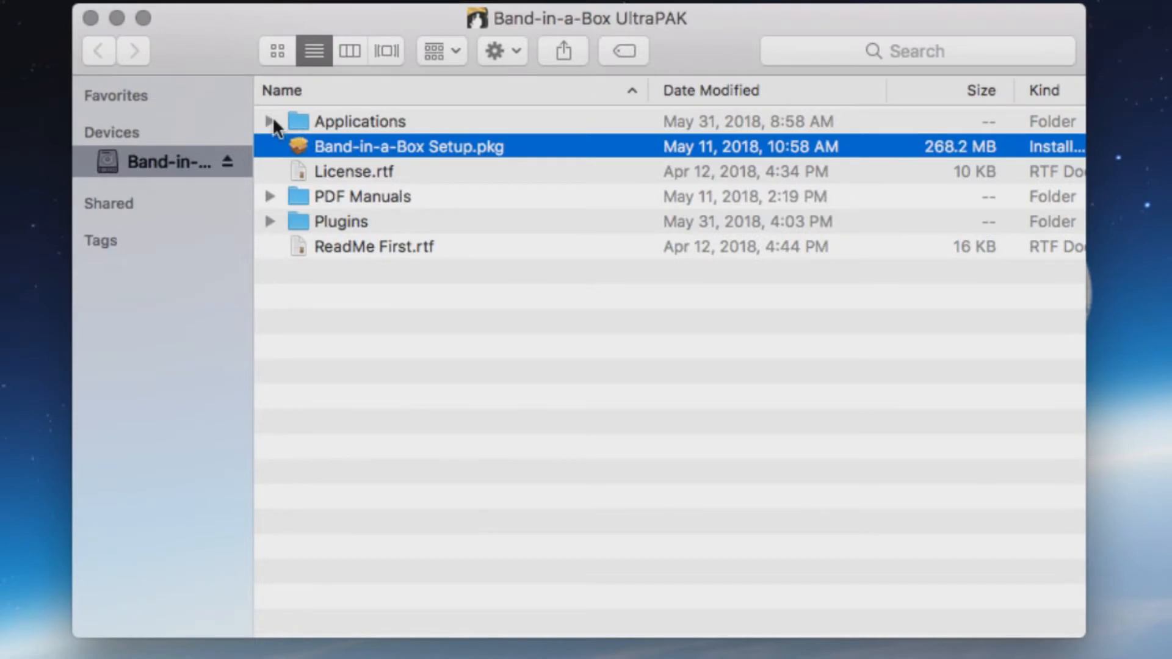
double_click(320, 116)
double_click(309, 122)
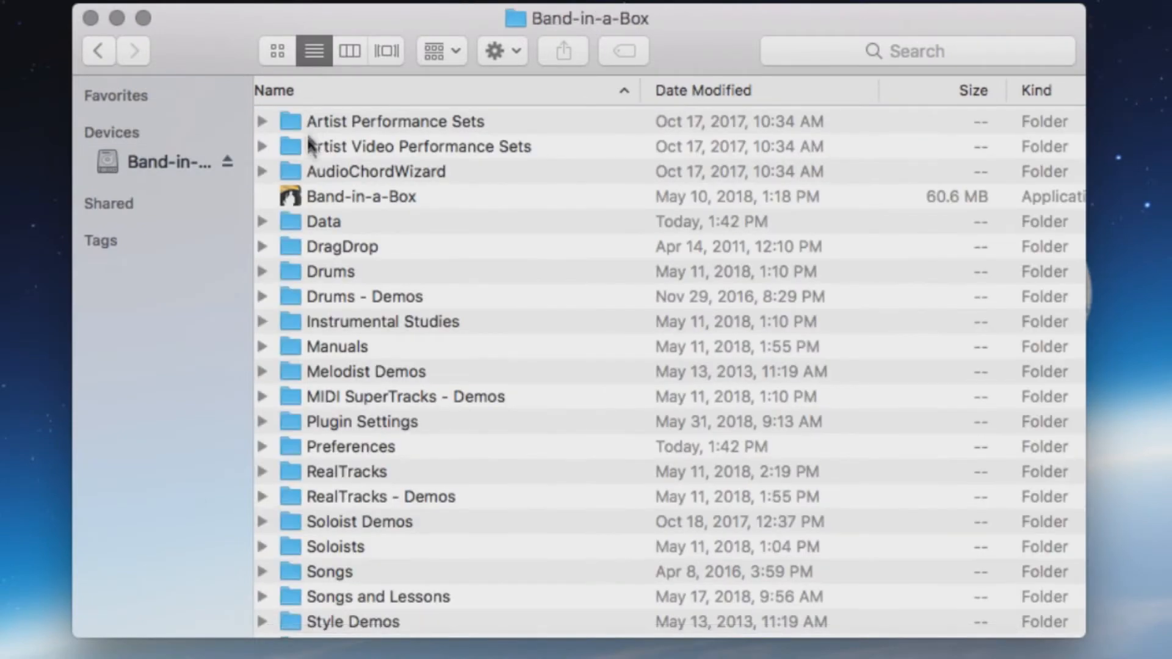
double_click(306, 197)
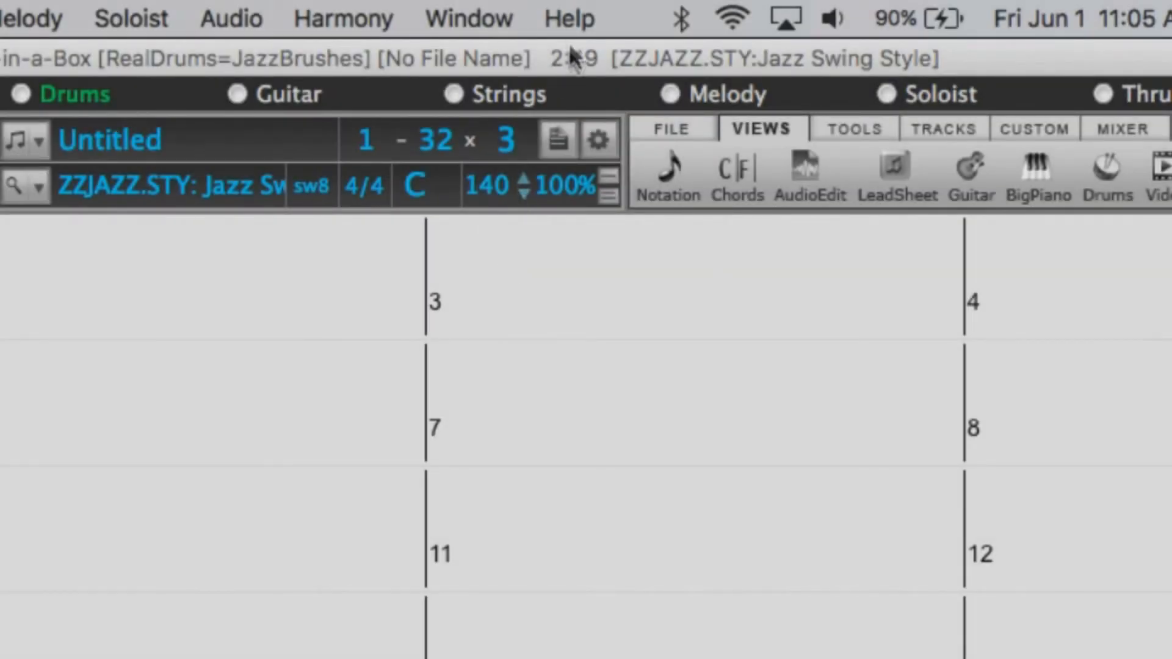
Activate Band-in-a-Box online via Help > Enter Serial Number, entering the serial number
left_click(567, 20)
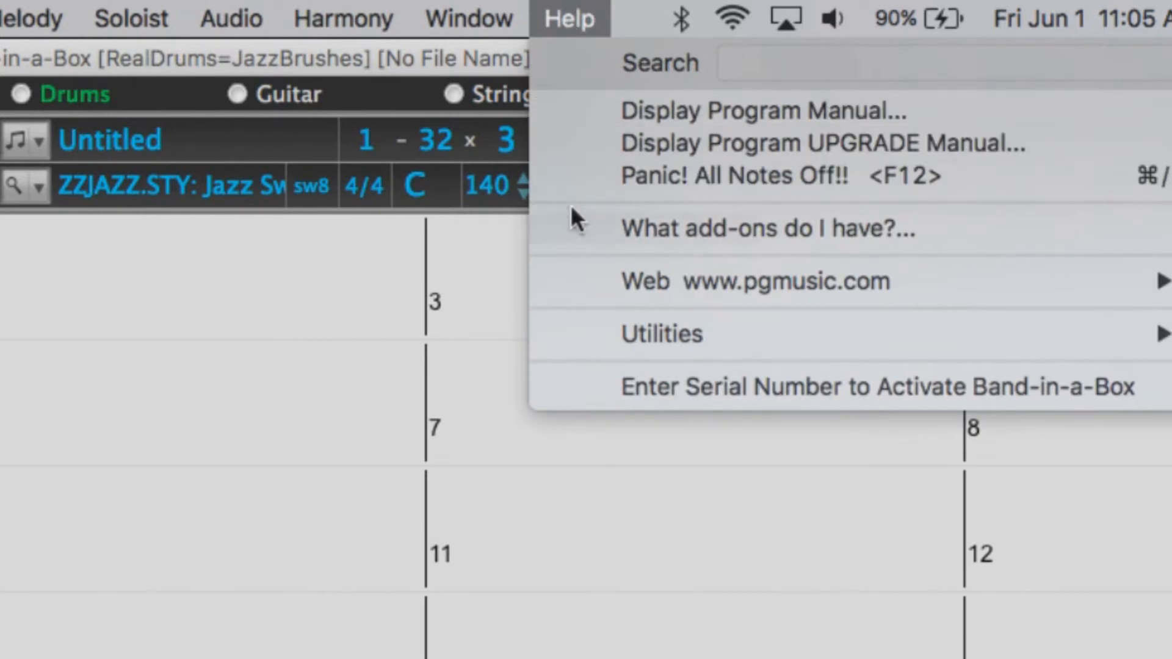
left_click(656, 387)
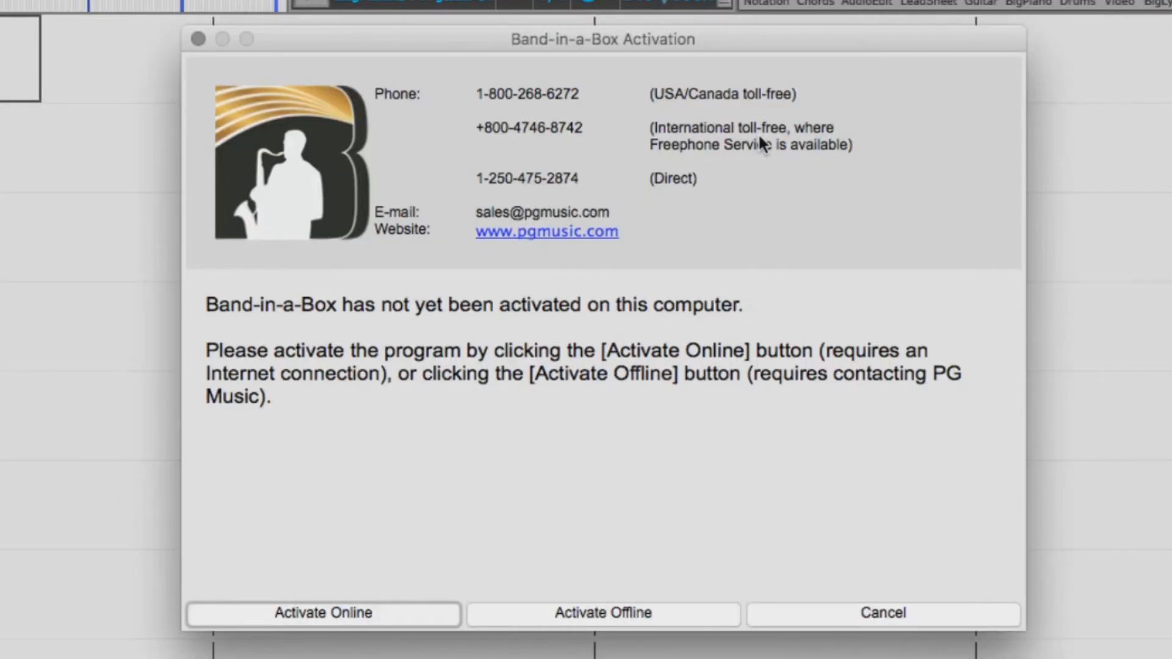
left_click(321, 607)
left_click(606, 564)
type("1234-")
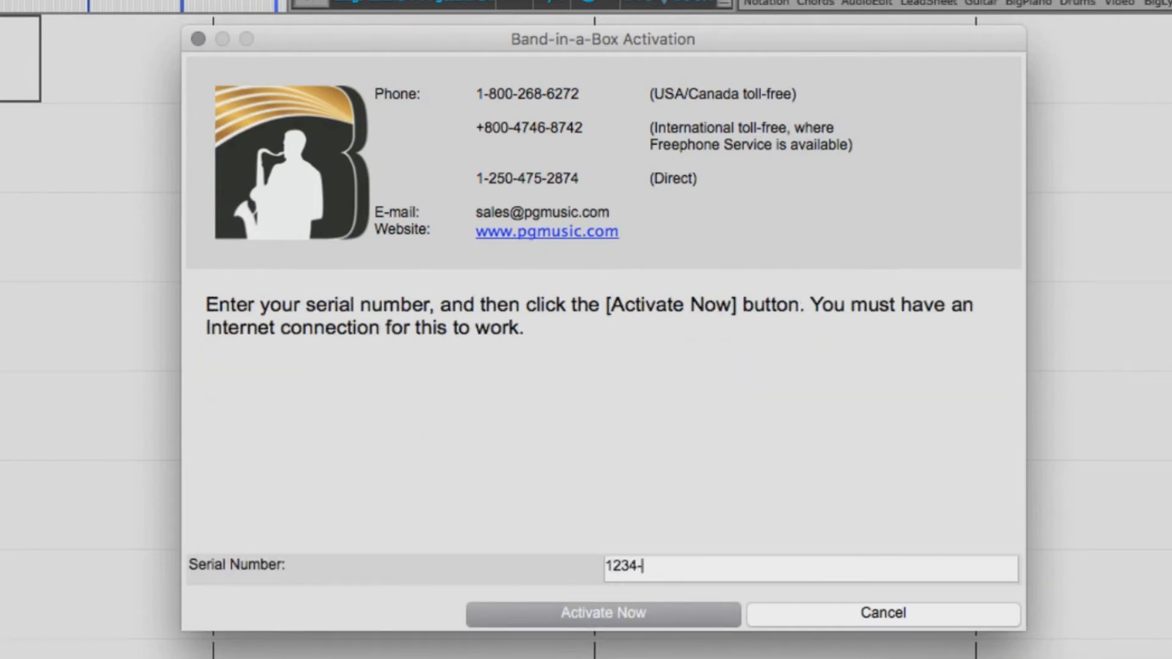
type("5678-910")
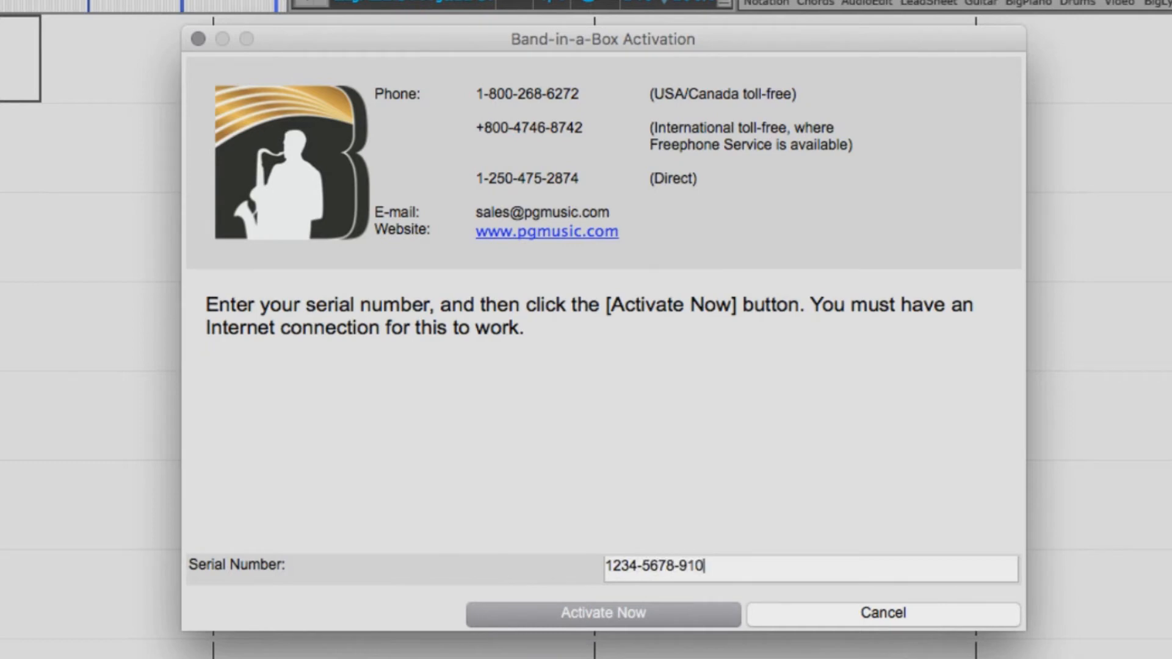
type("1-1121-1234-4321")
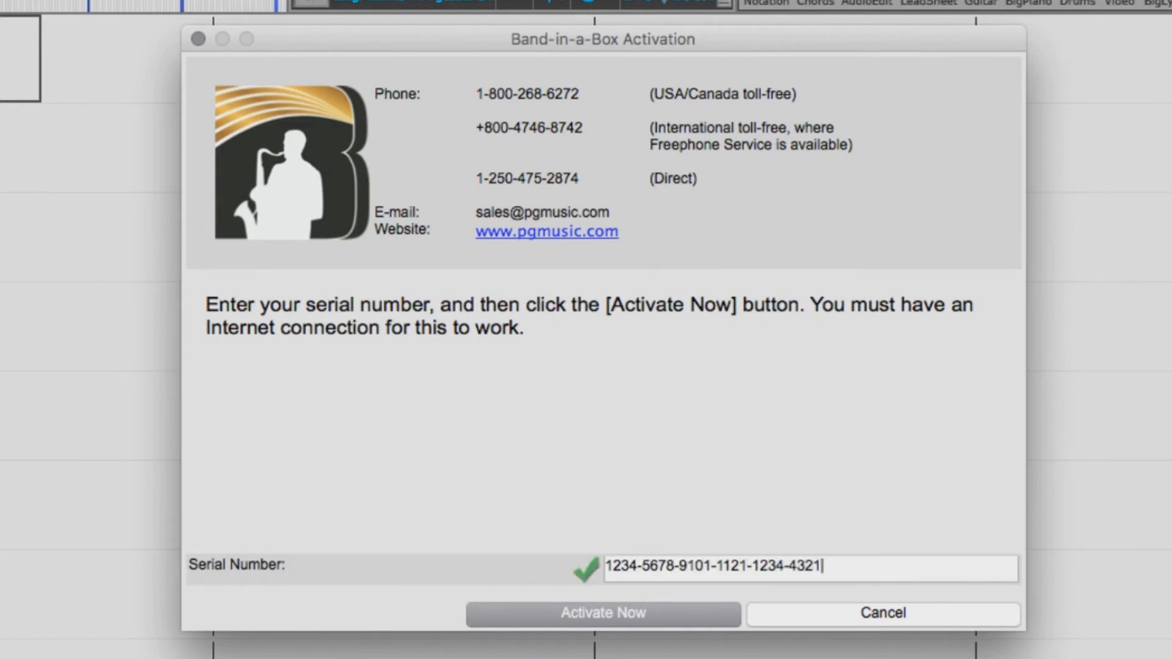
left_click(569, 612)
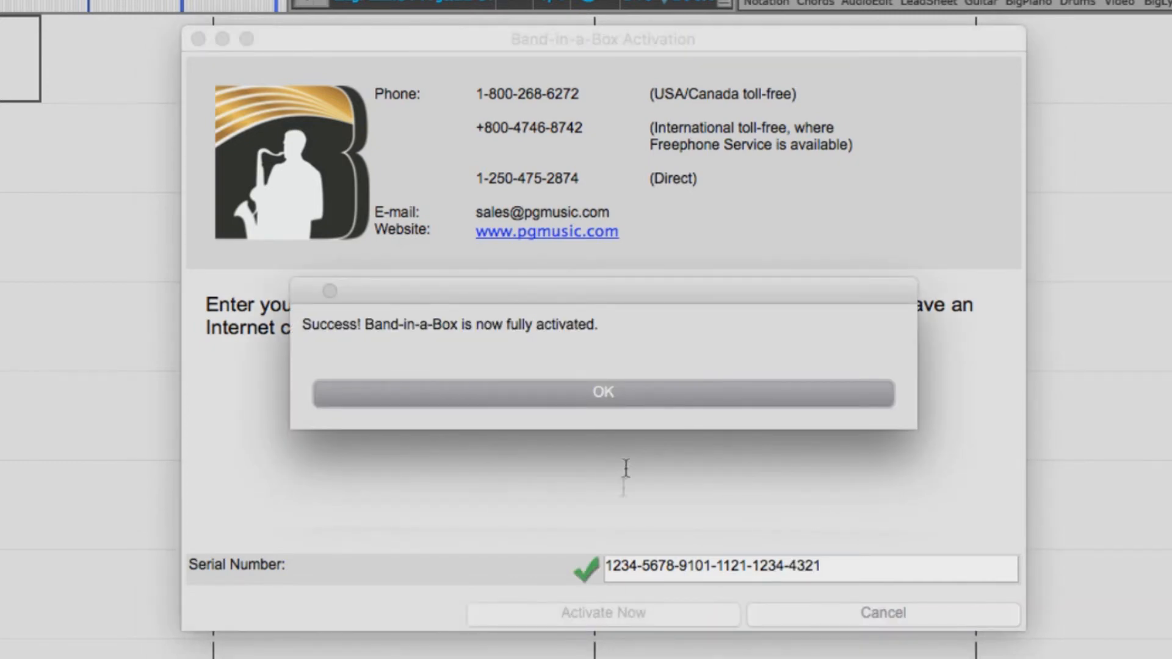
left_click(607, 393)
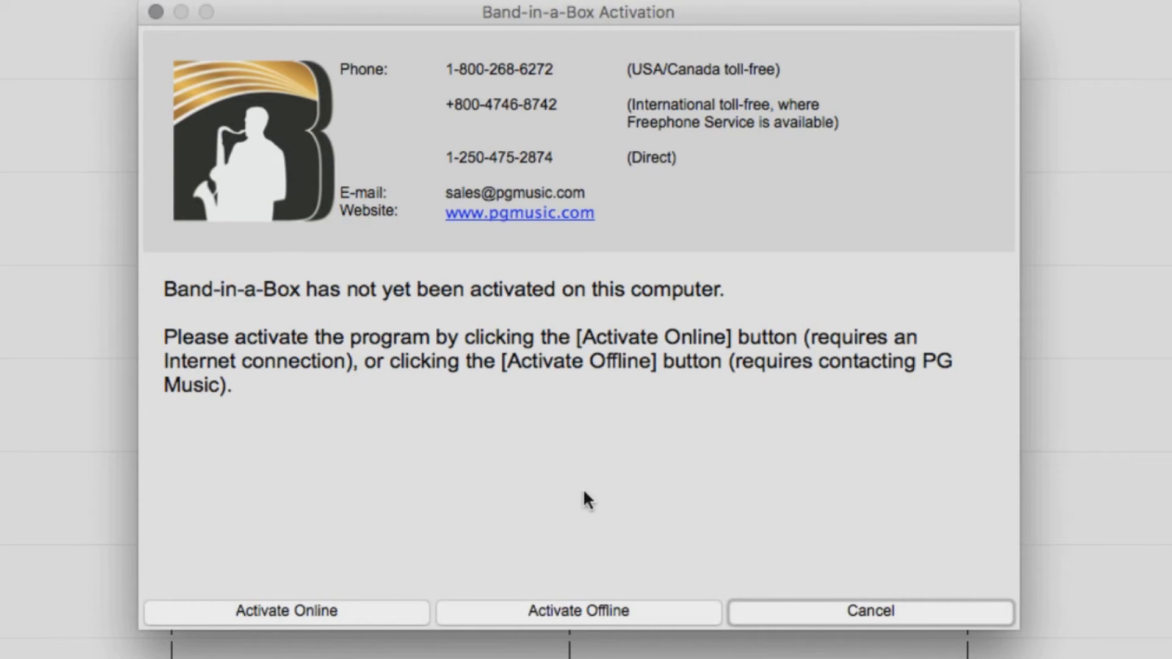
Activate offline by entering the serial number and the PG Music activation code
left_click(560, 612)
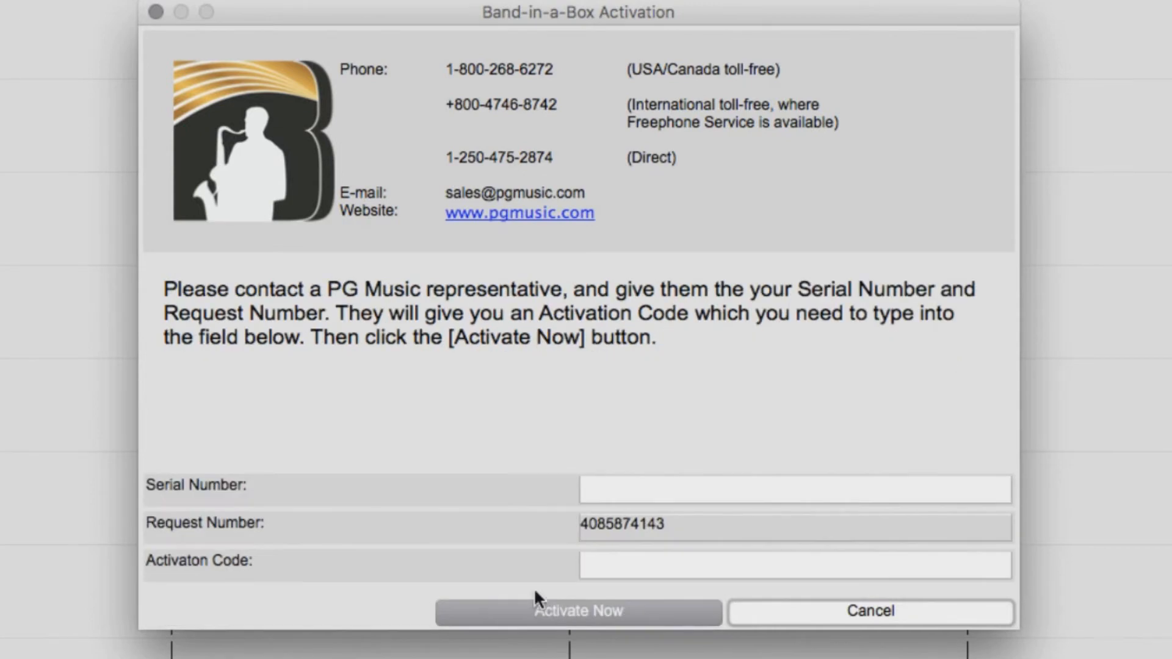
left_click_drag(689, 529, 553, 526)
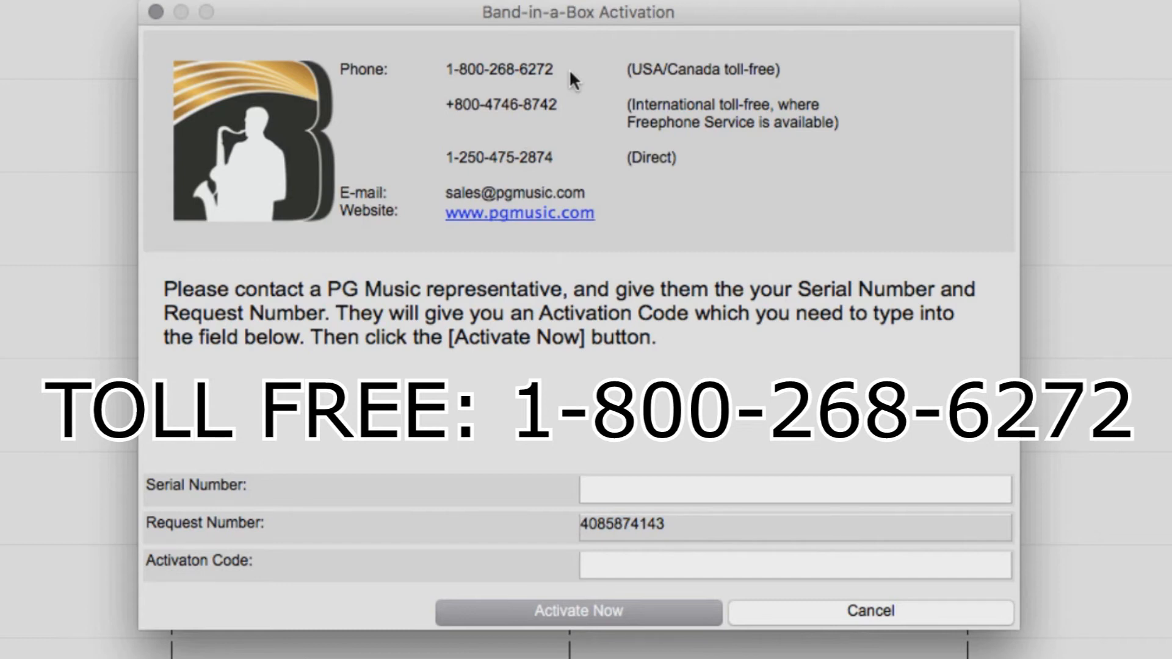
left_click(700, 487)
type("1234-567")
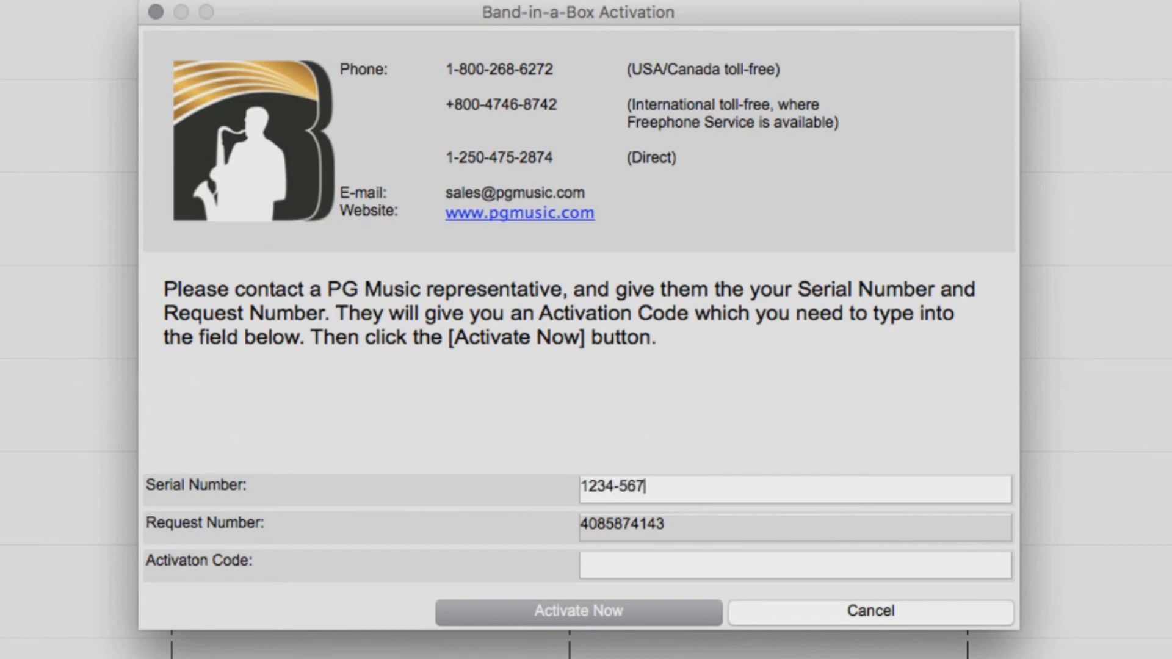
type("8-9101-1121")
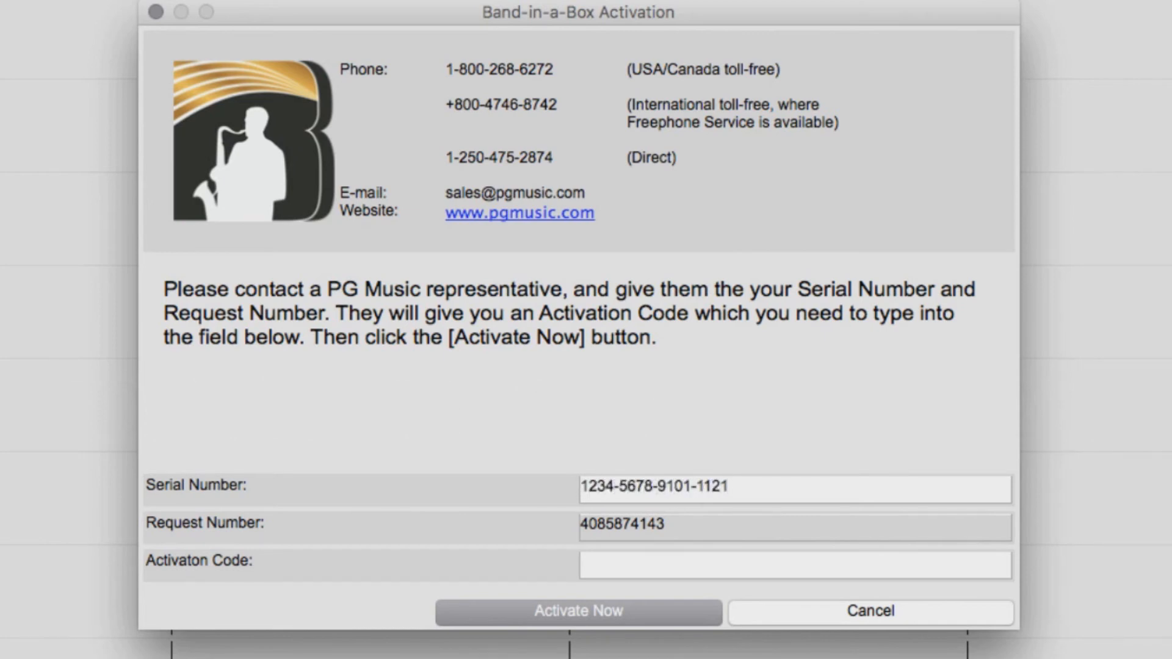
type("-1234-4321")
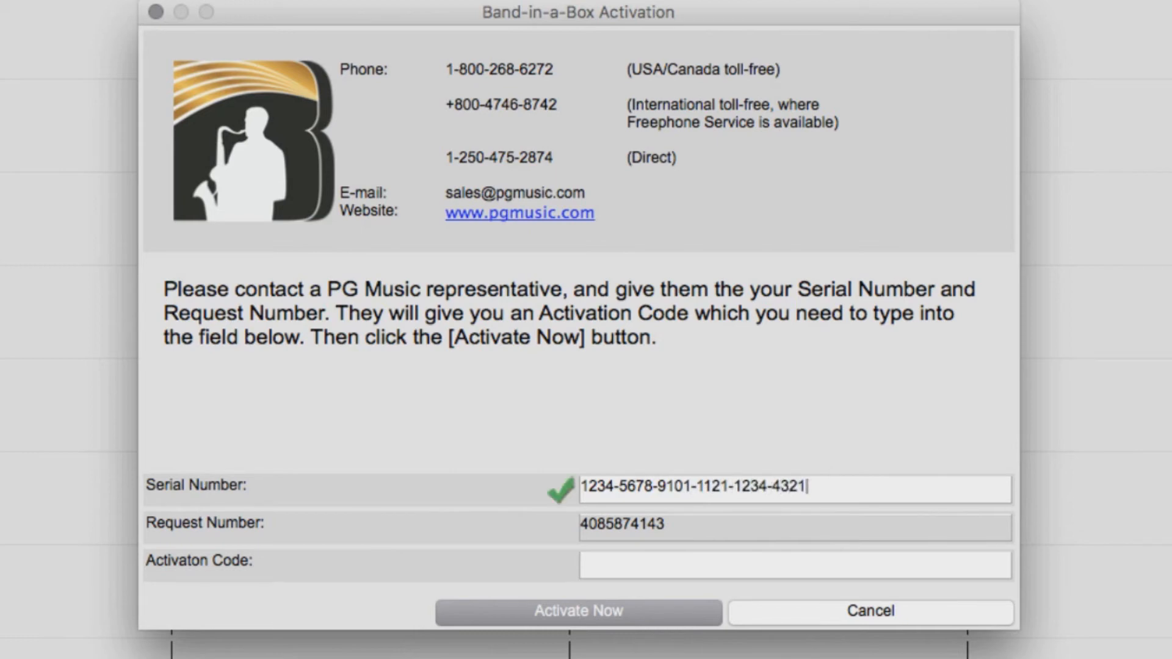
left_click(781, 572)
type("5648907654")
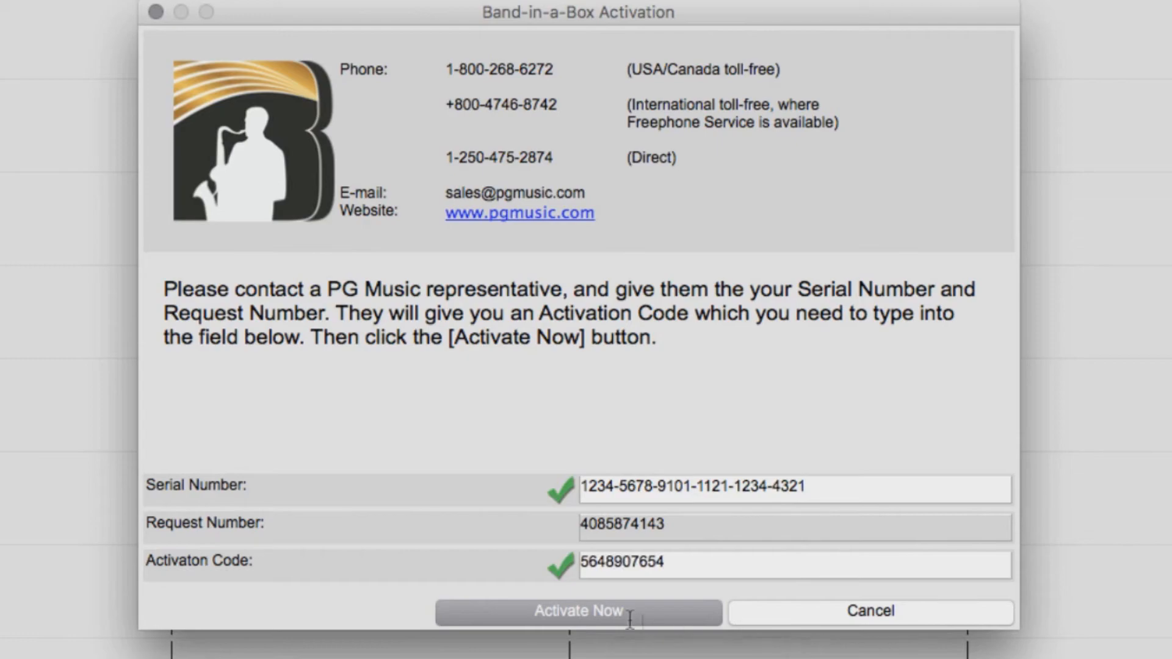
left_click(610, 612)
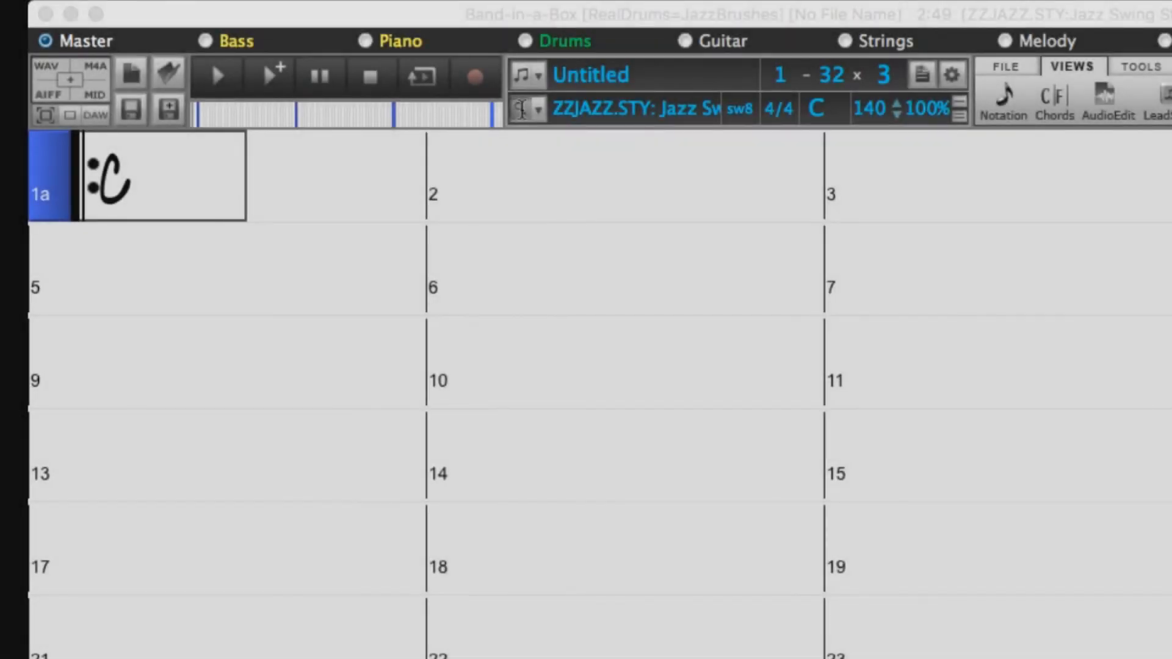
Rebuild the StylePicker list (5,362 styles) and keep the ZZJAZZ.STY Jazz Swing style
left_click(521, 108)
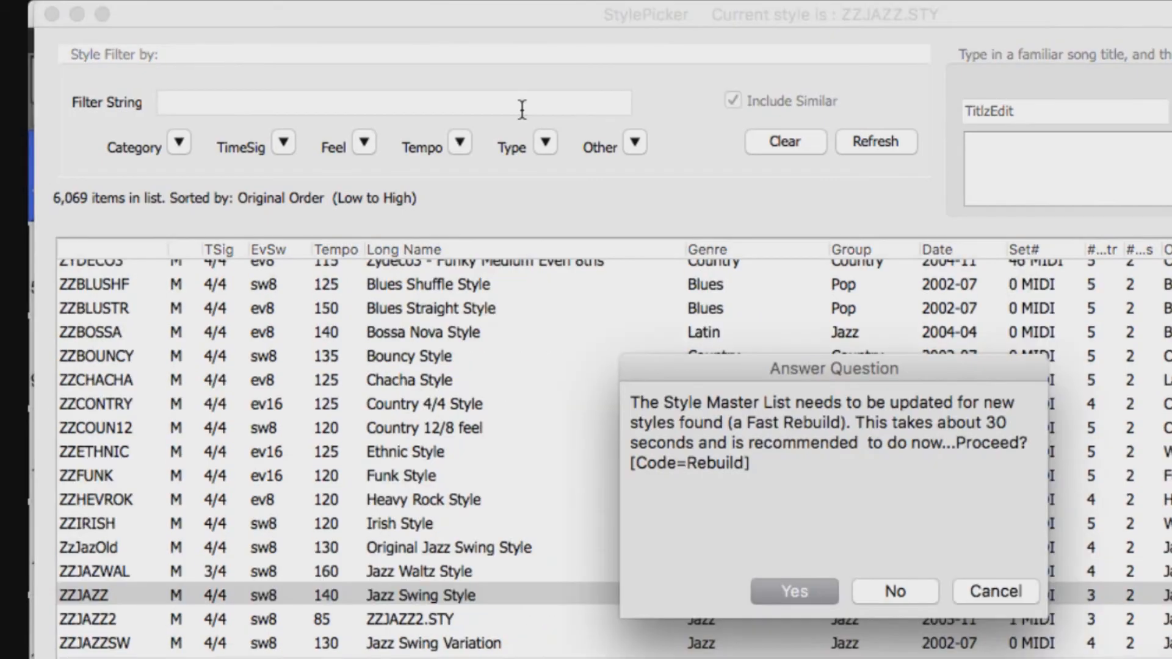
left_click(800, 591)
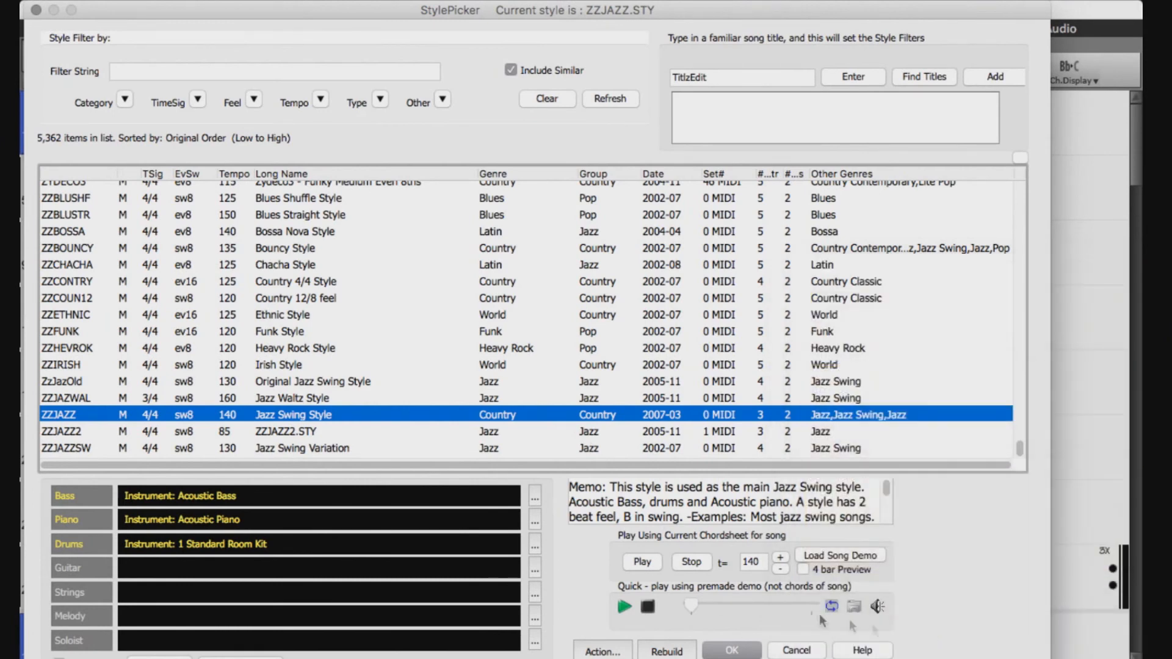
left_click(751, 652)
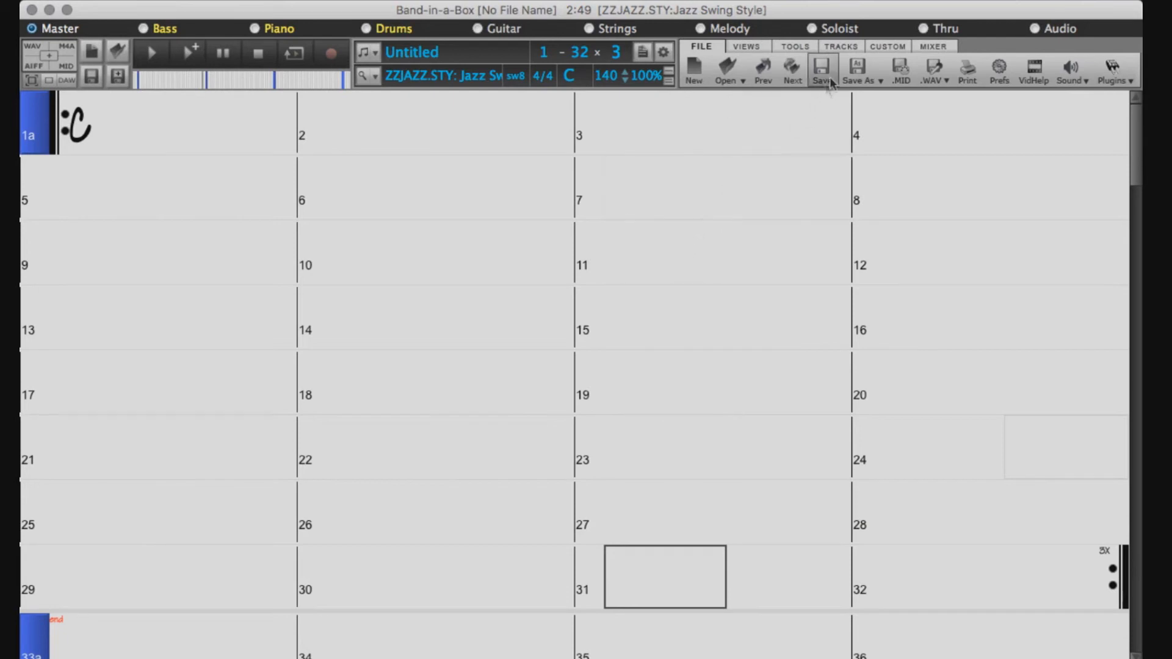
left_click(846, 46)
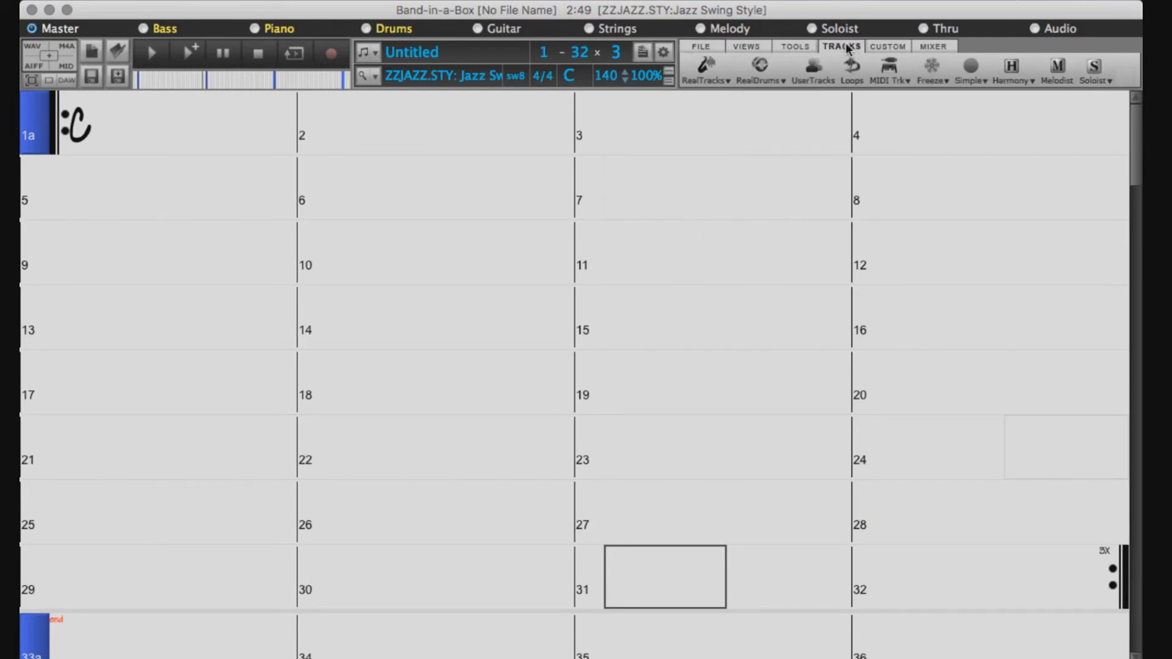
Set a custom RealTracks folder: UltraPAK > Applications > Band-in-a-Box > RealTracks, then update and confirm
left_click(713, 65)
left_click(712, 120)
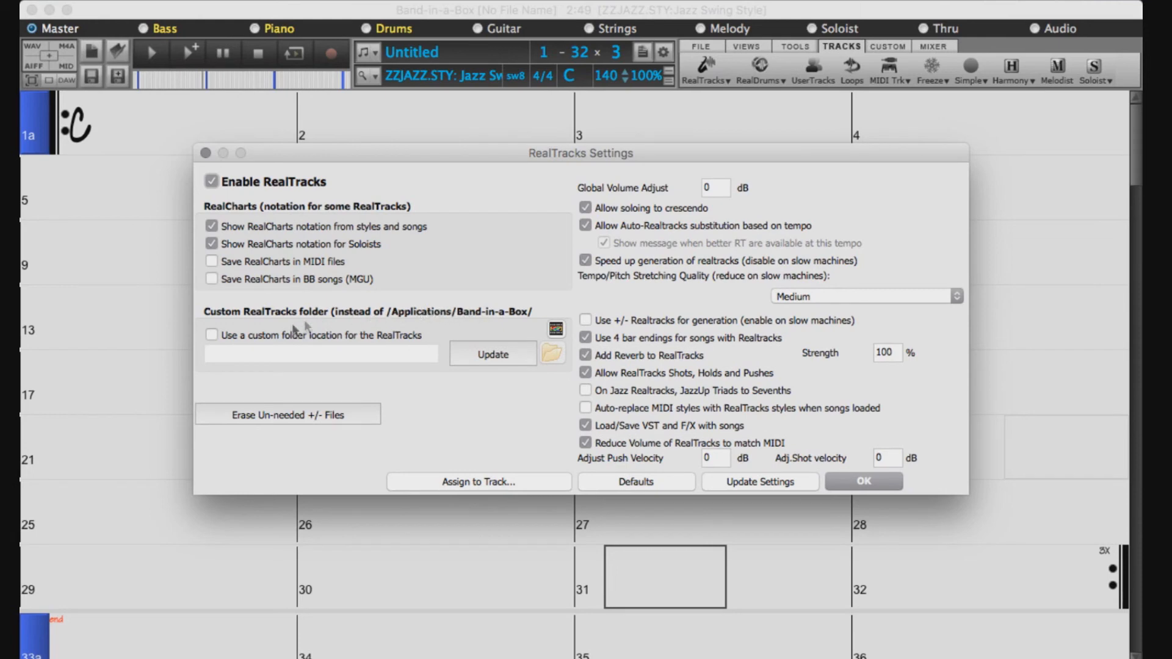
left_click(213, 338)
left_click(549, 354)
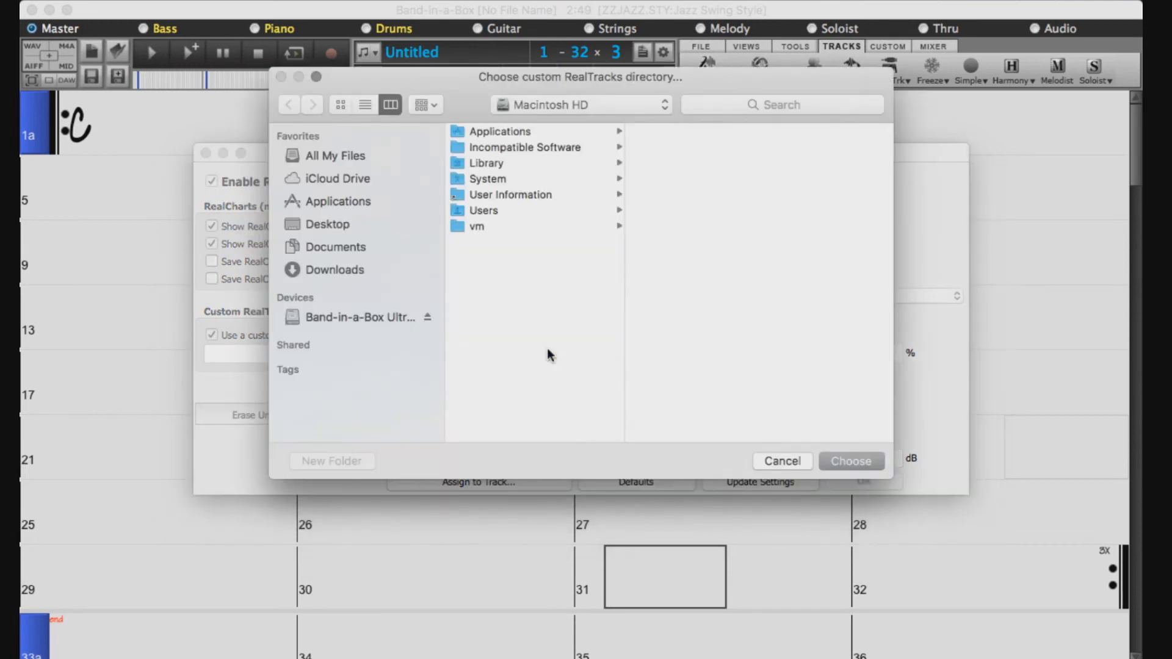
left_click(375, 317)
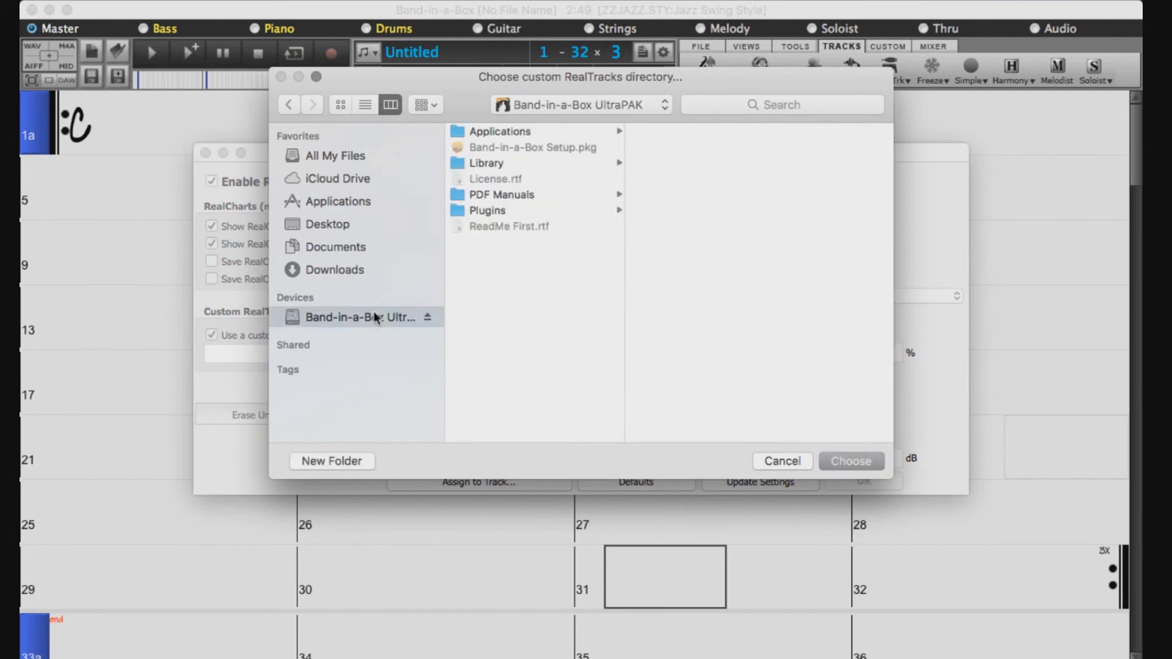
left_click(544, 133)
left_click(659, 127)
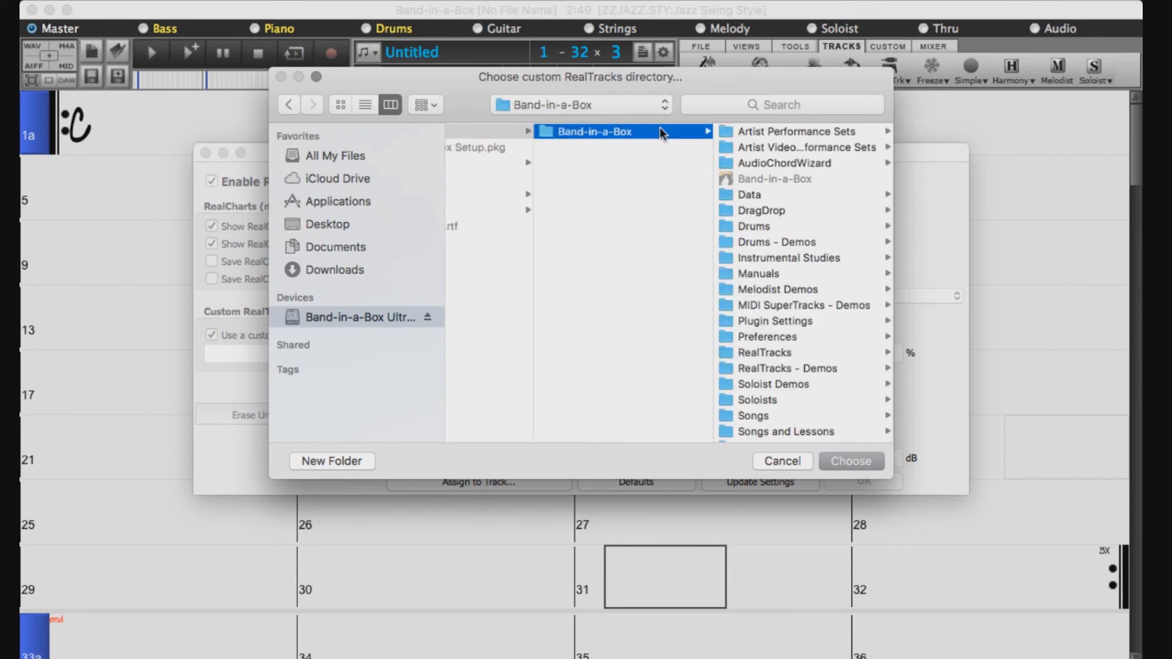
scroll(825, 192, "down", 5)
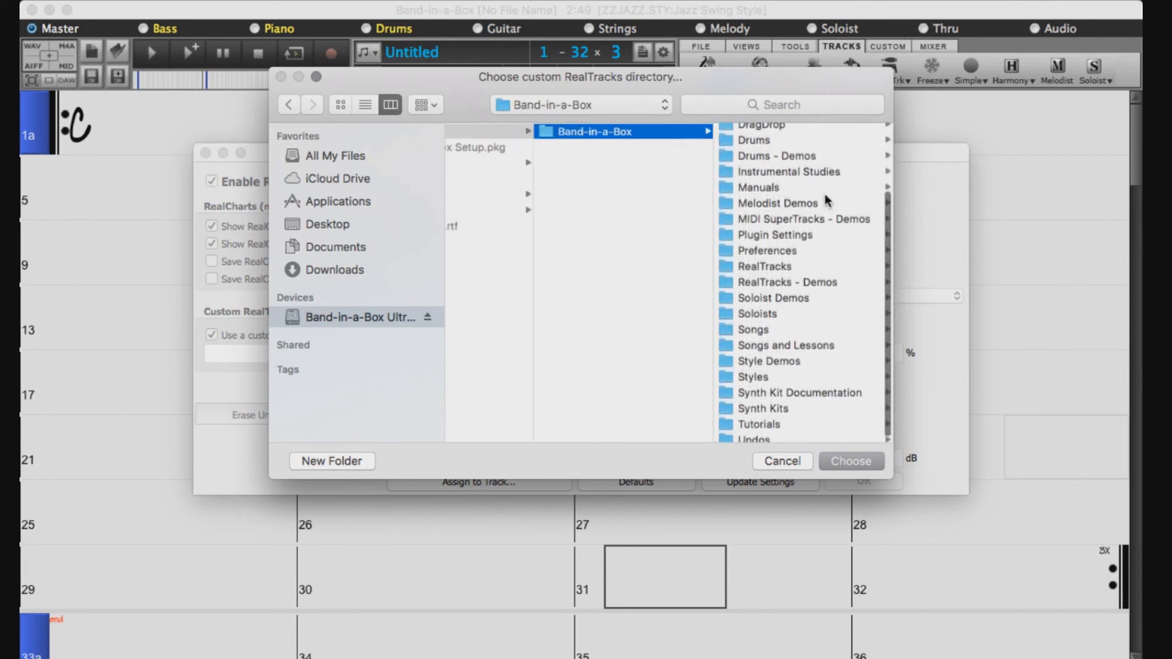
left_click(763, 262)
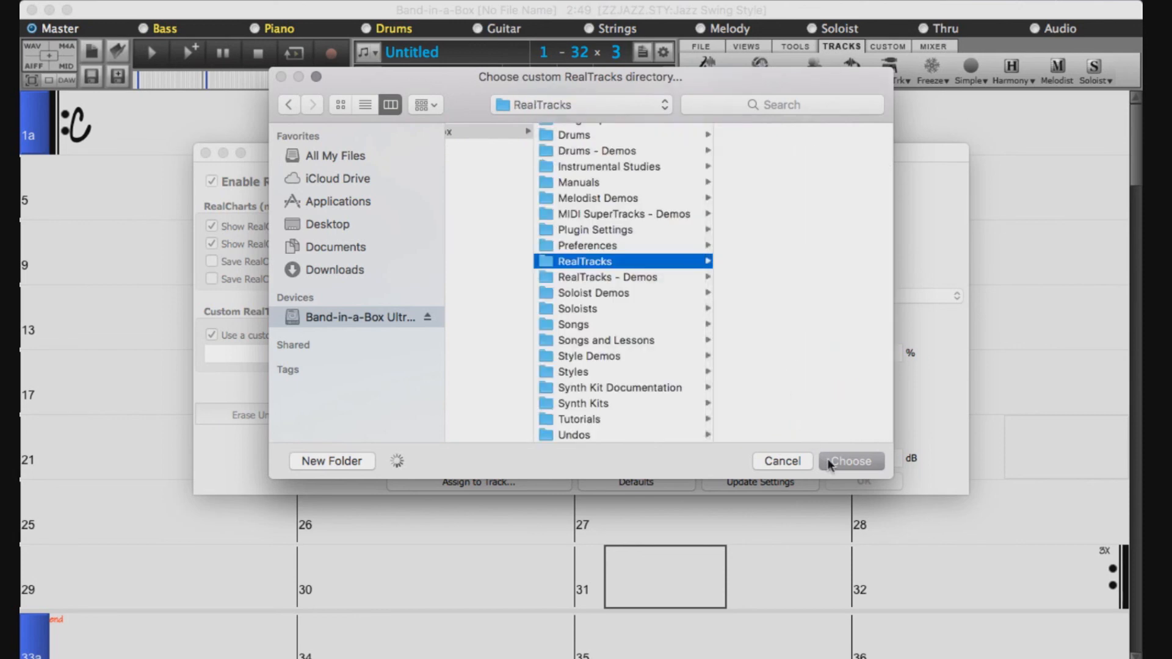
left_click(828, 461)
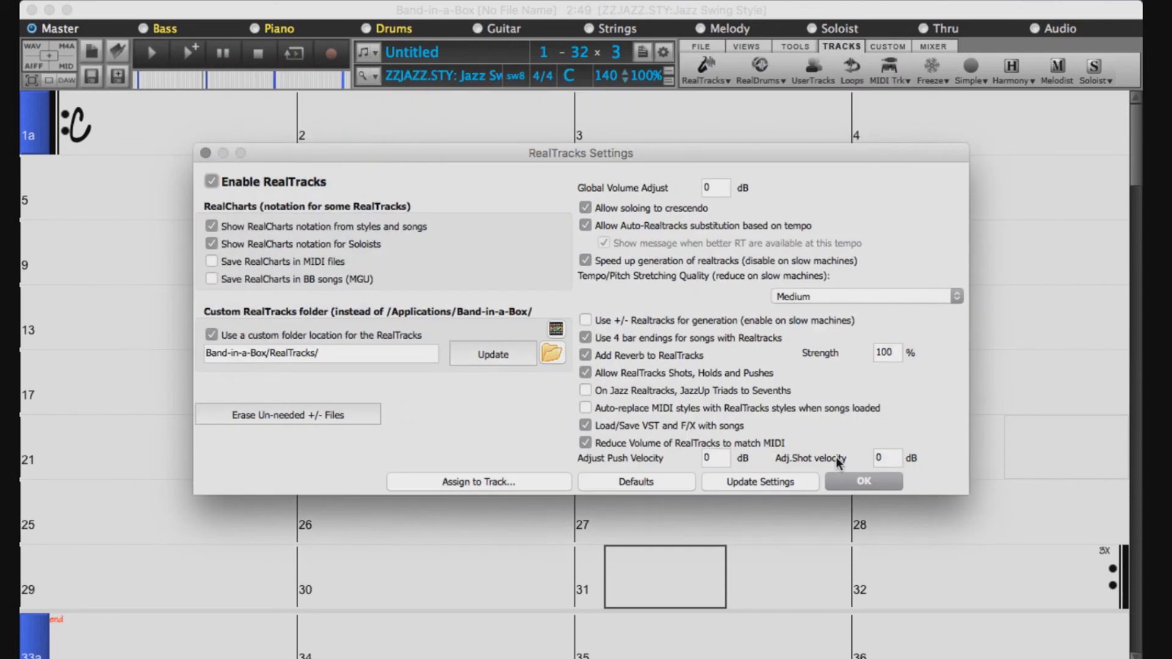
left_click(482, 354)
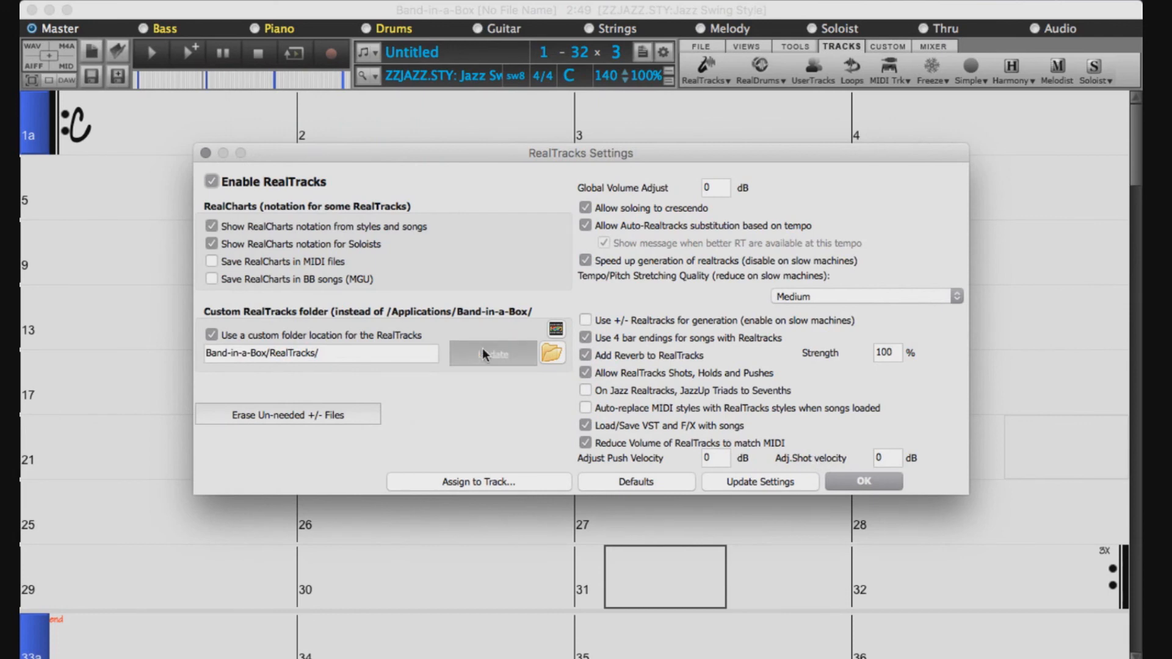
left_click(865, 480)
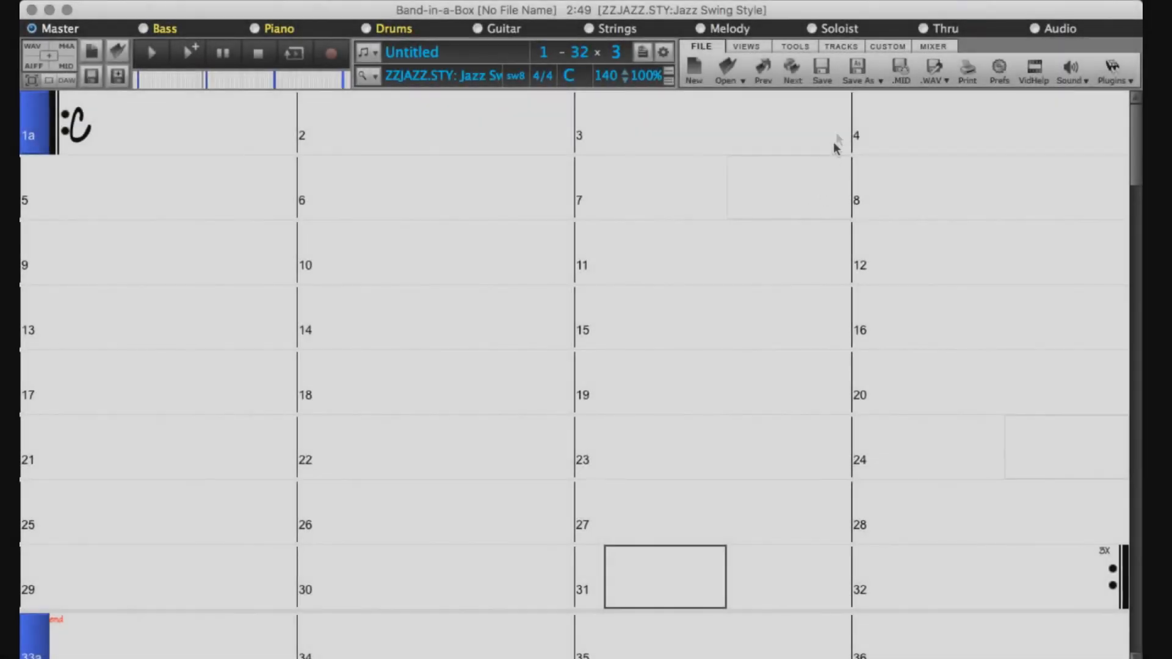
Open RealDrums Preferences and enable Use a custom drum folder location
left_click(840, 44)
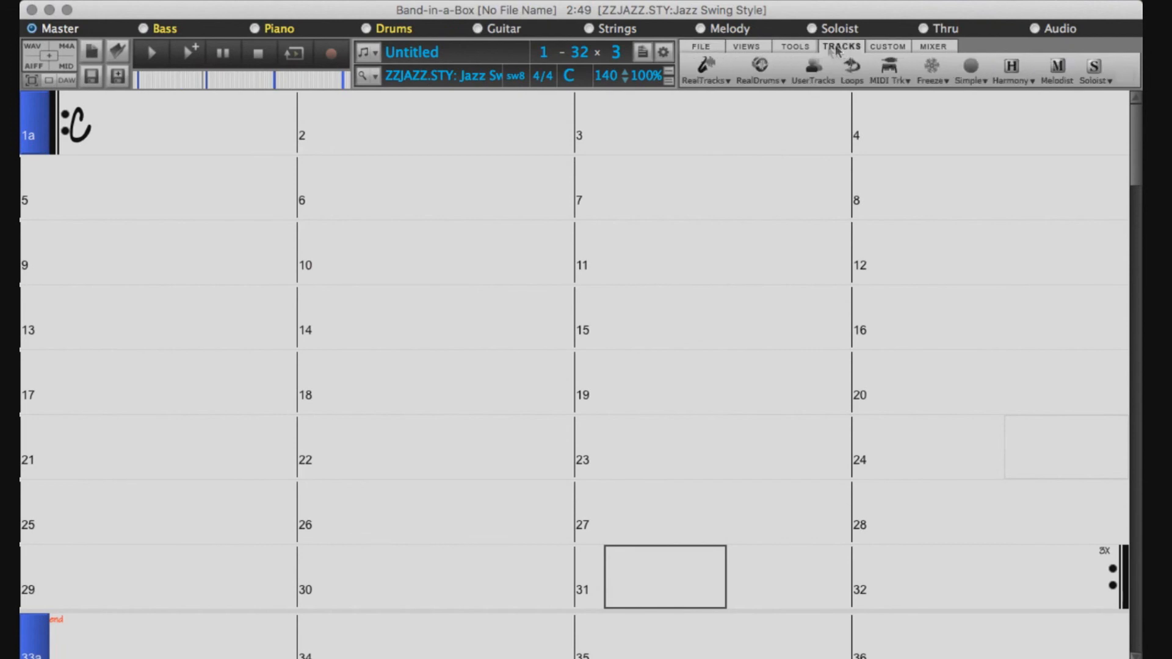
left_click(773, 69)
left_click(772, 124)
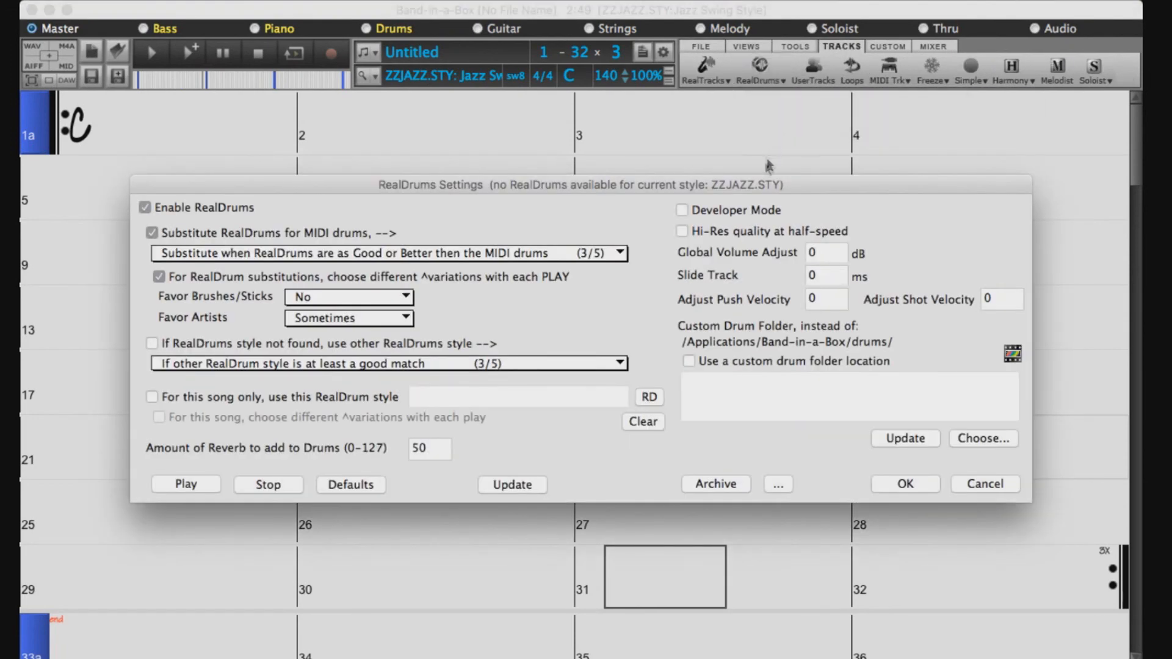
left_click(689, 361)
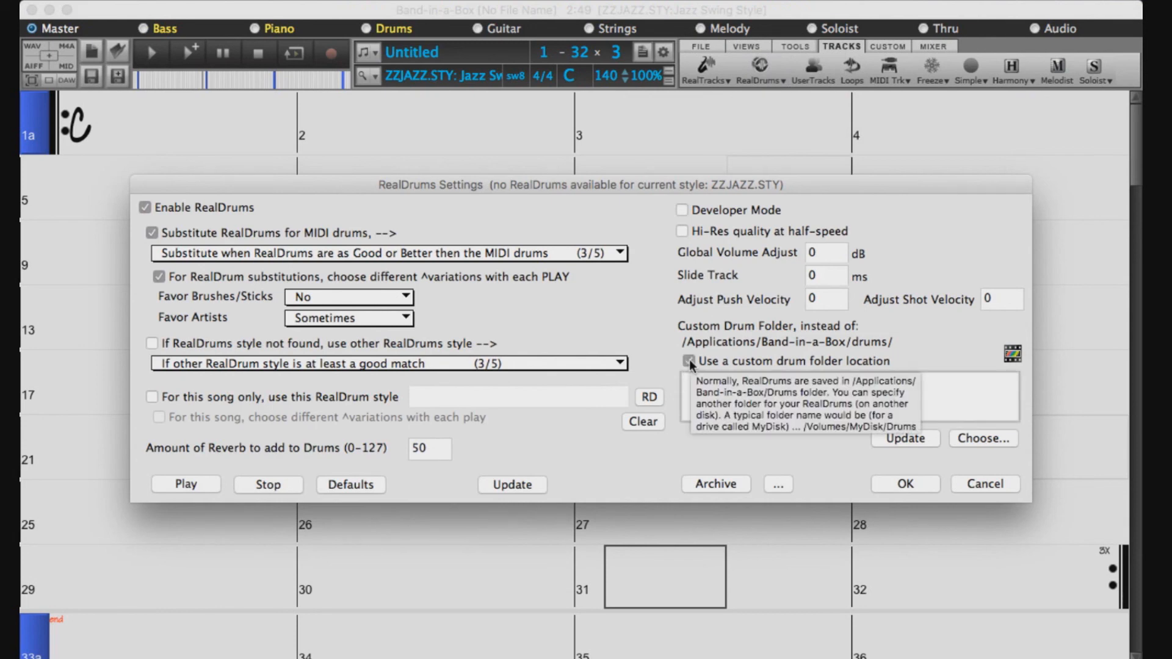
Choose UltraPAK > Applications > Band-in-a-Box > Drums as the drum folder, update, and confirm
left_click(983, 437)
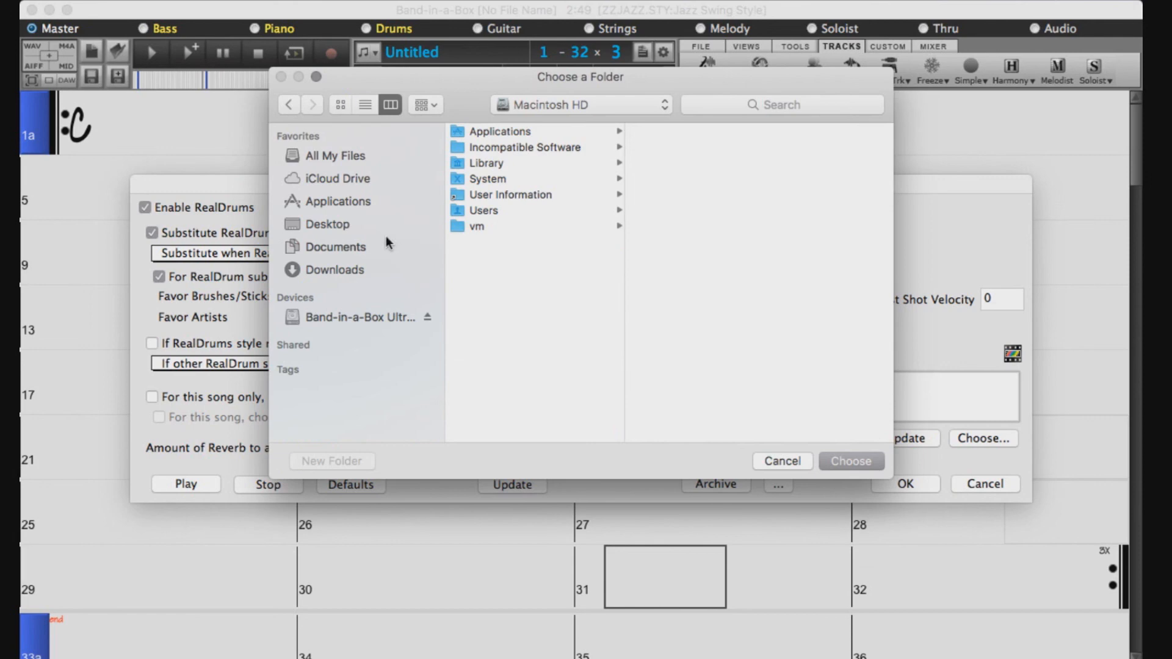
left_click(331, 317)
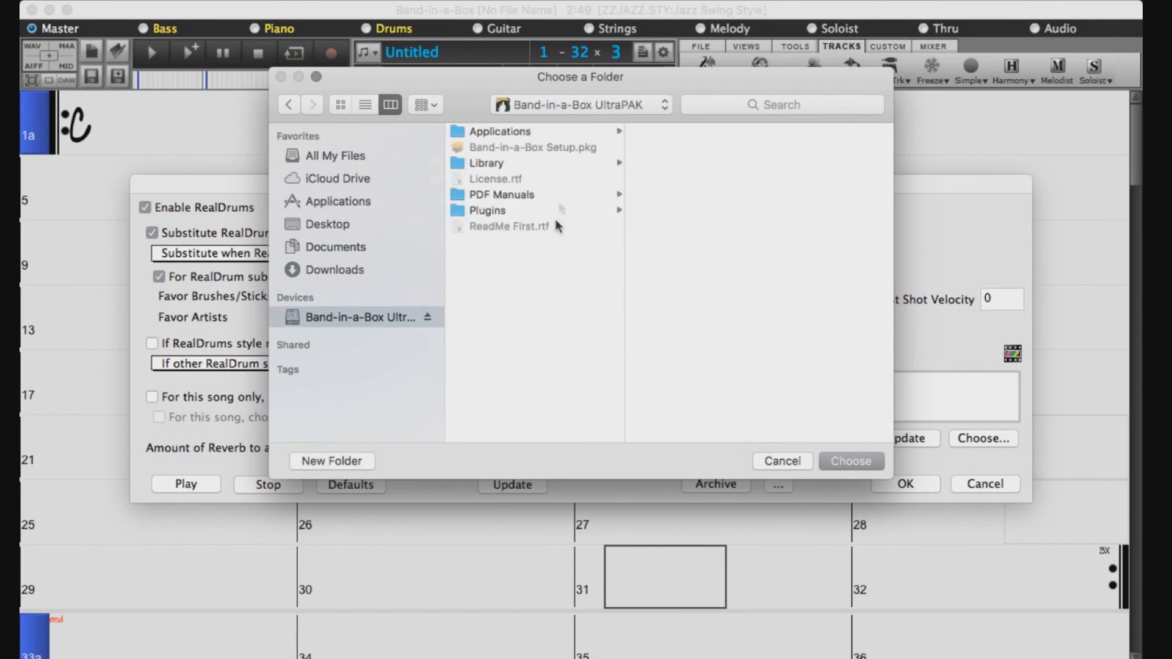
left_click(535, 135)
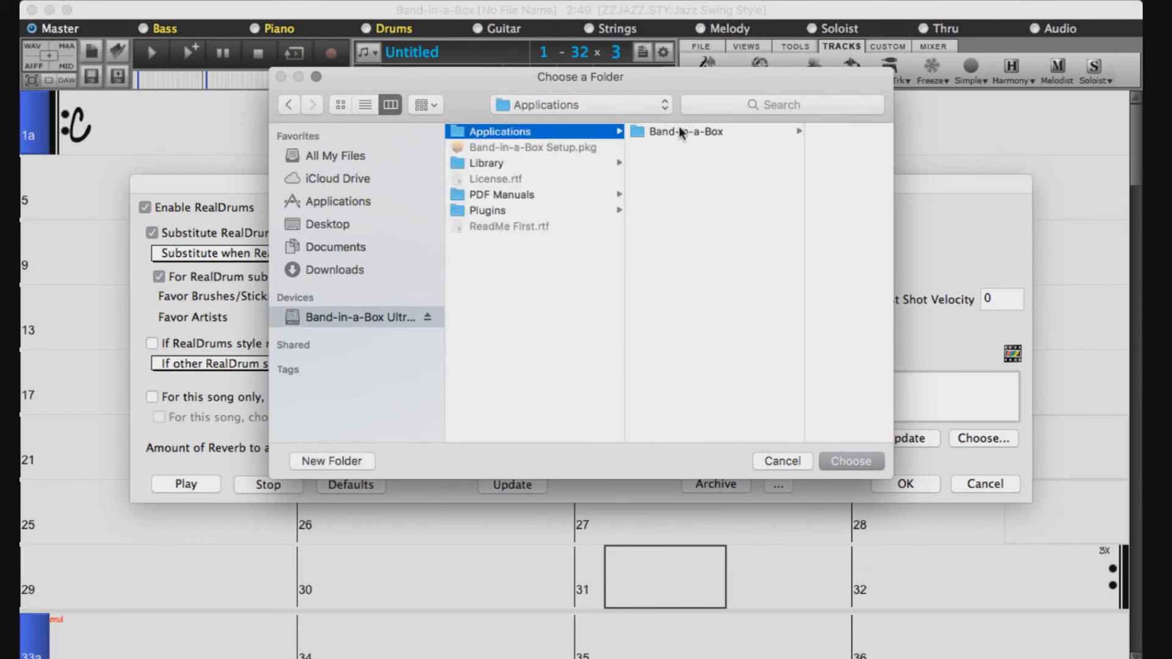
left_click(682, 133)
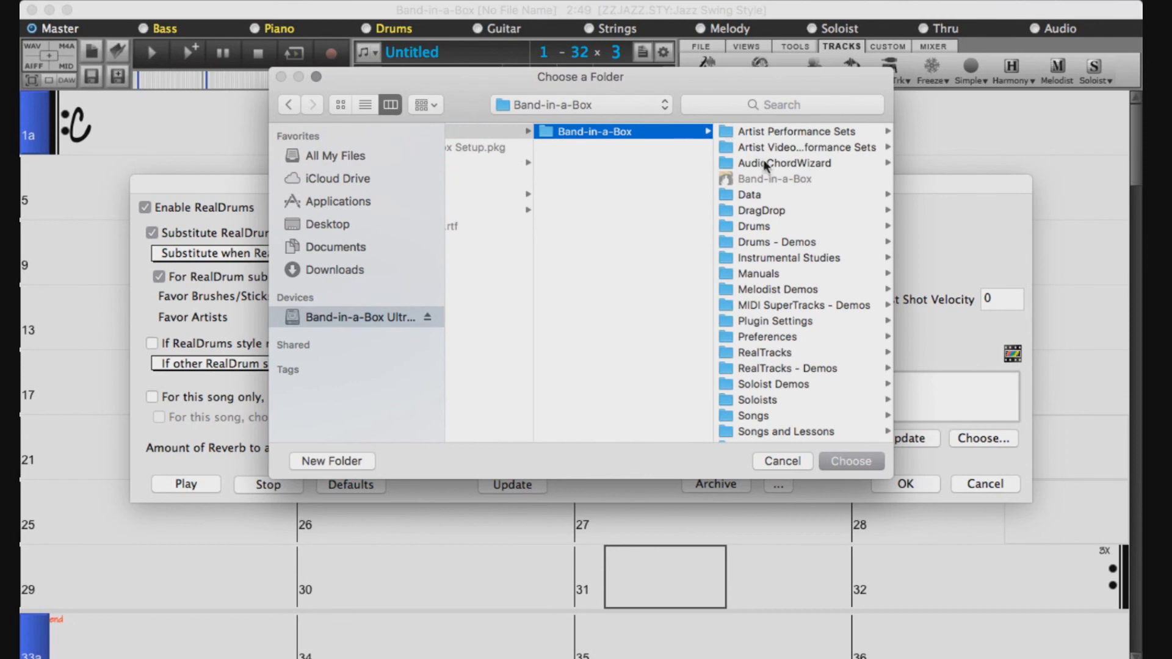
scroll(765, 166, "down", 1)
left_click(766, 213)
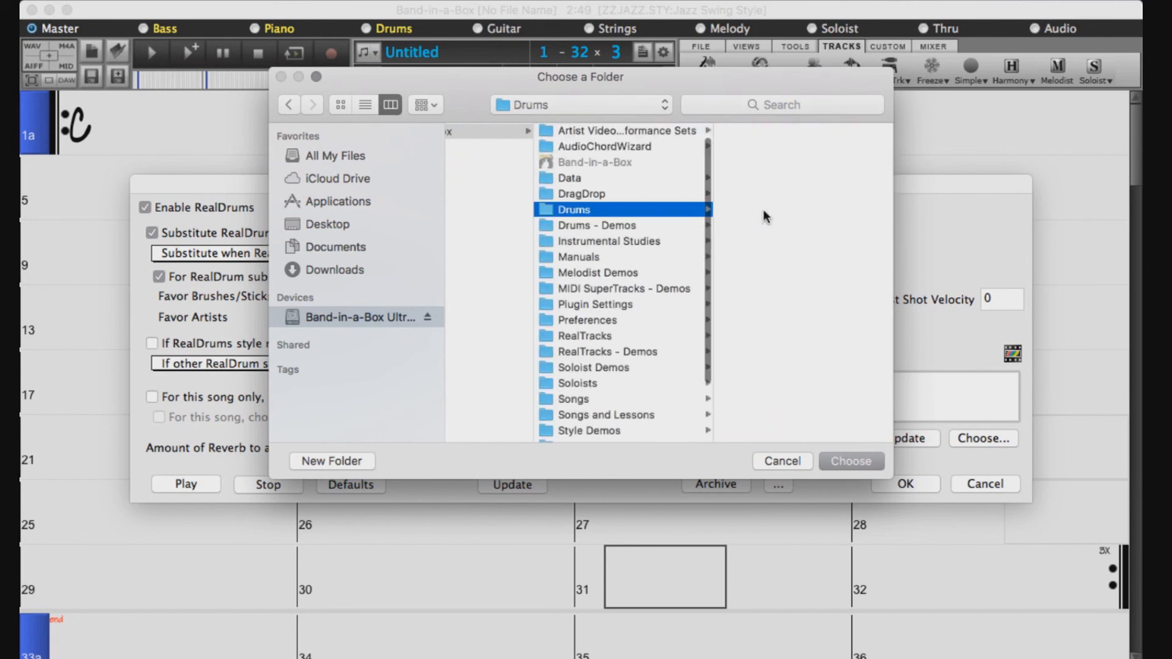
left_click(832, 456)
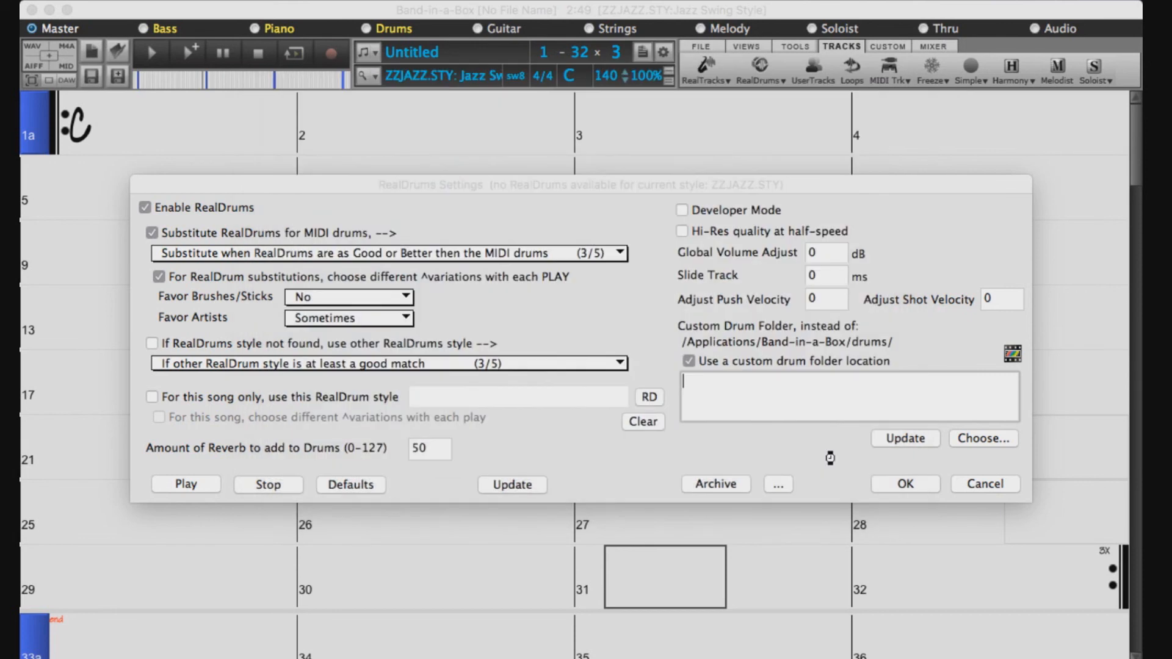
left_click(911, 438)
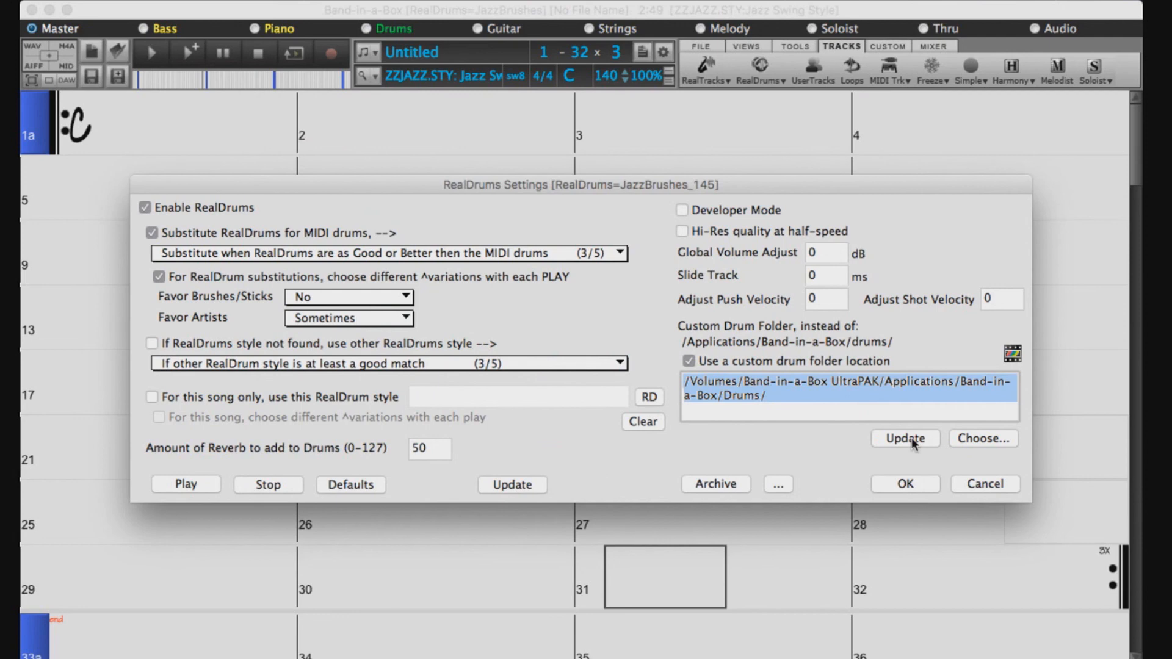
left_click(911, 437)
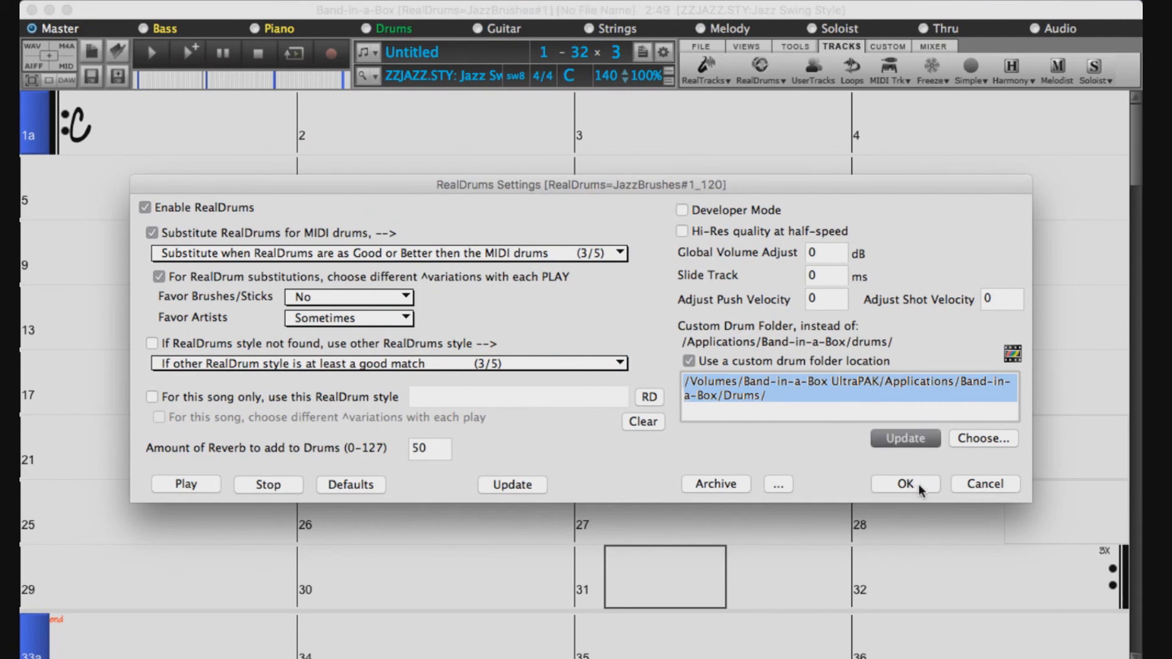
left_click(918, 485)
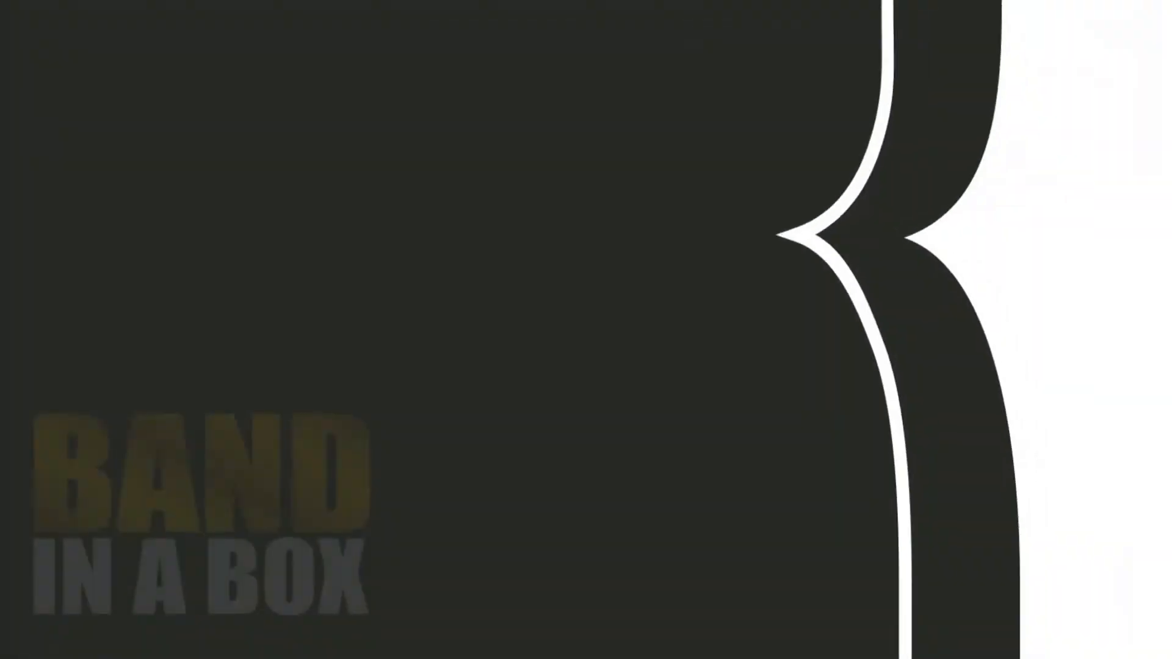